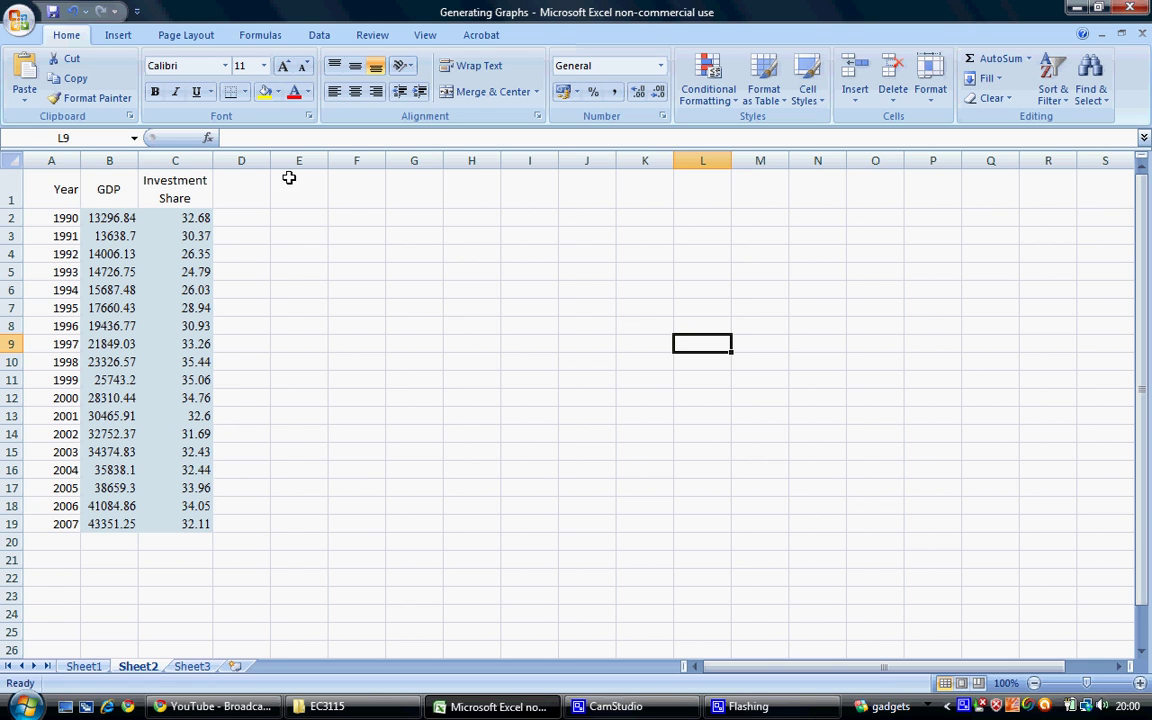
- Insert a blank basic 2-D line chart from the Insert tab's Line options onto Sheet2
click(118, 36)
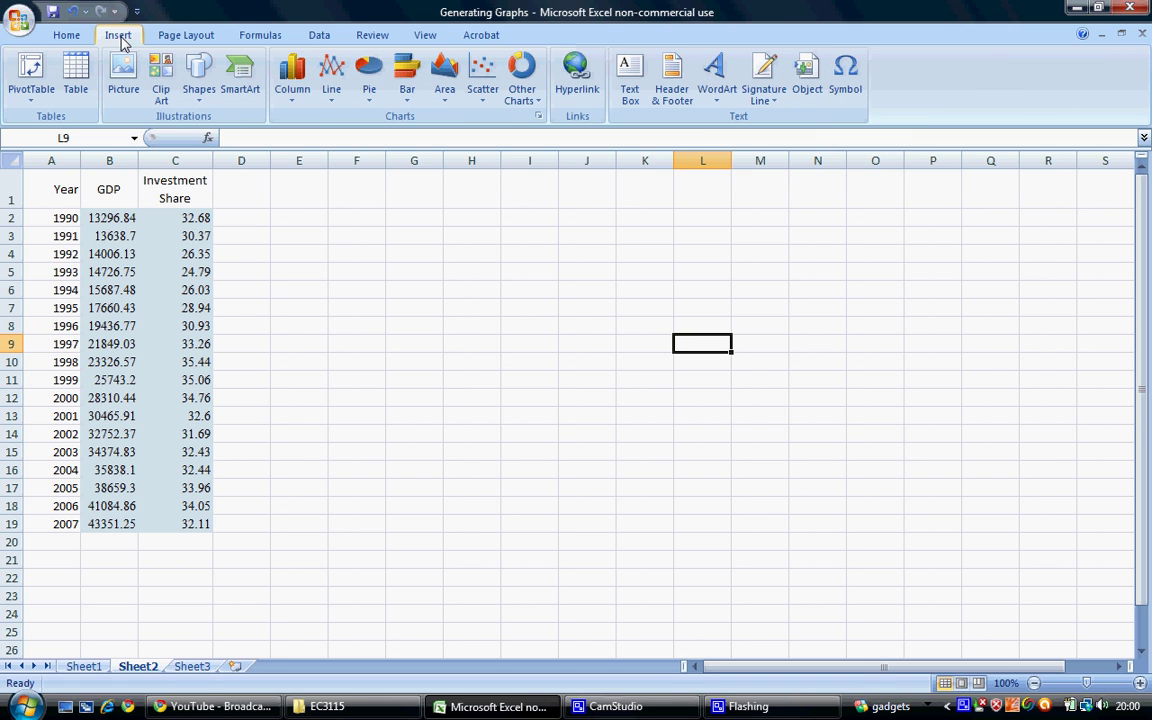
click(332, 95)
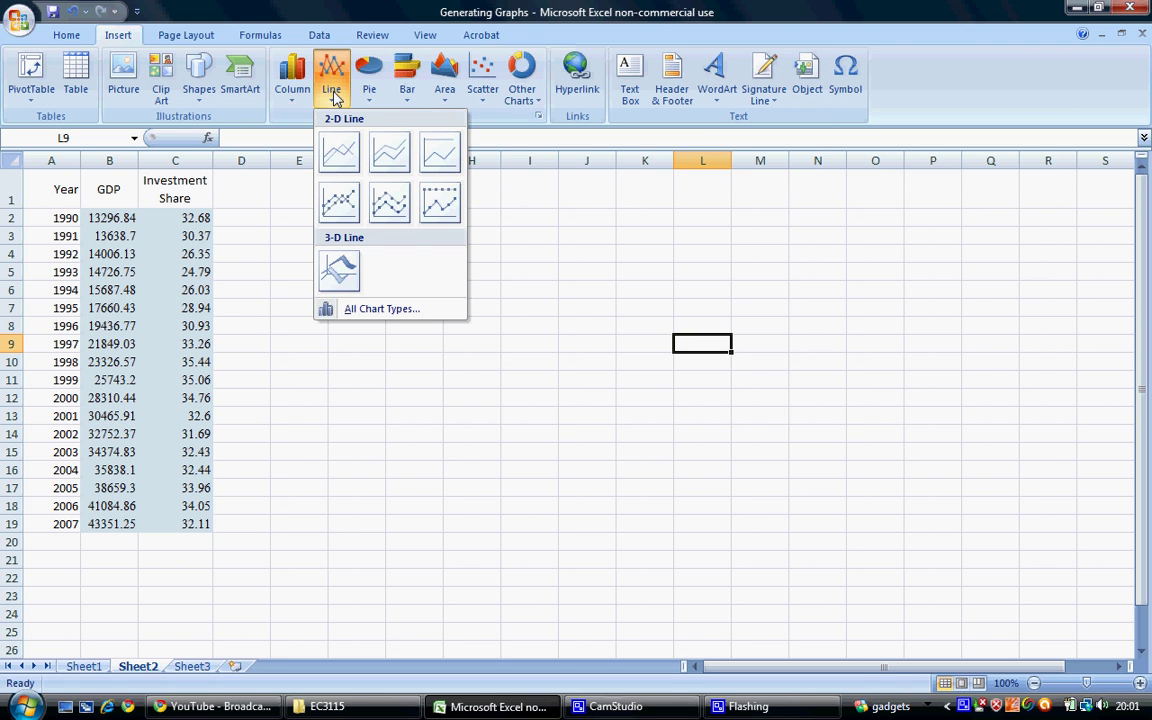
click(340, 163)
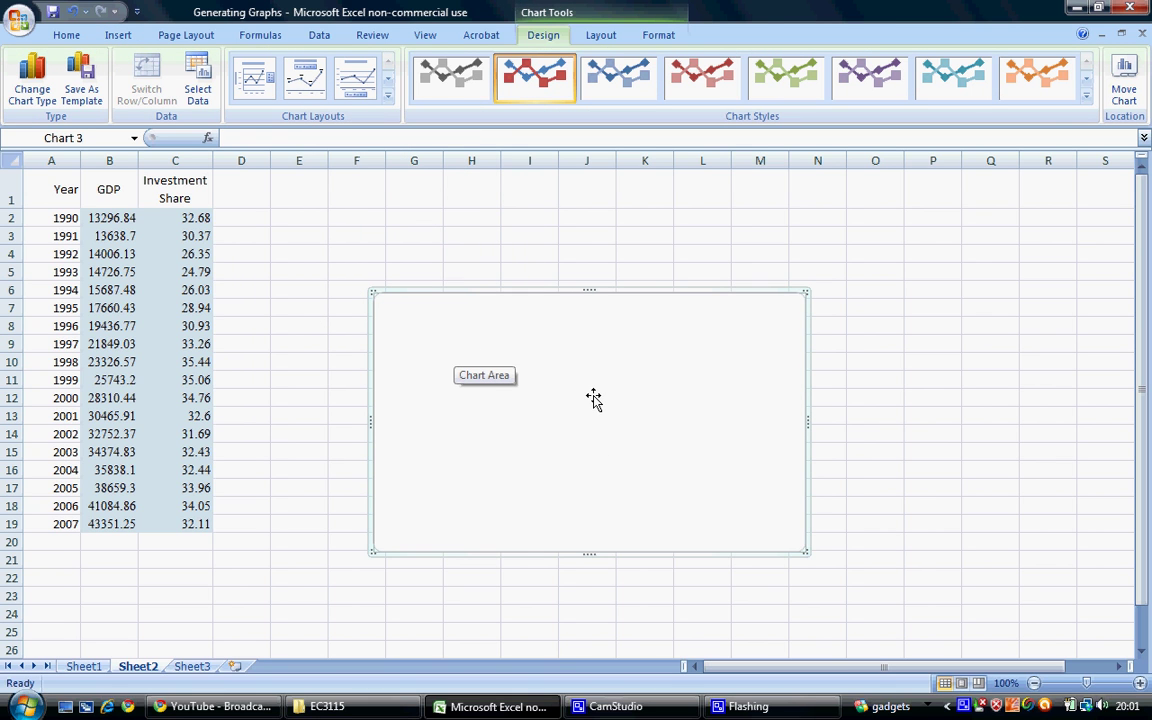
- Use Select Data to add a series named from cell B1 with values B2:B19
right_click(594, 399)
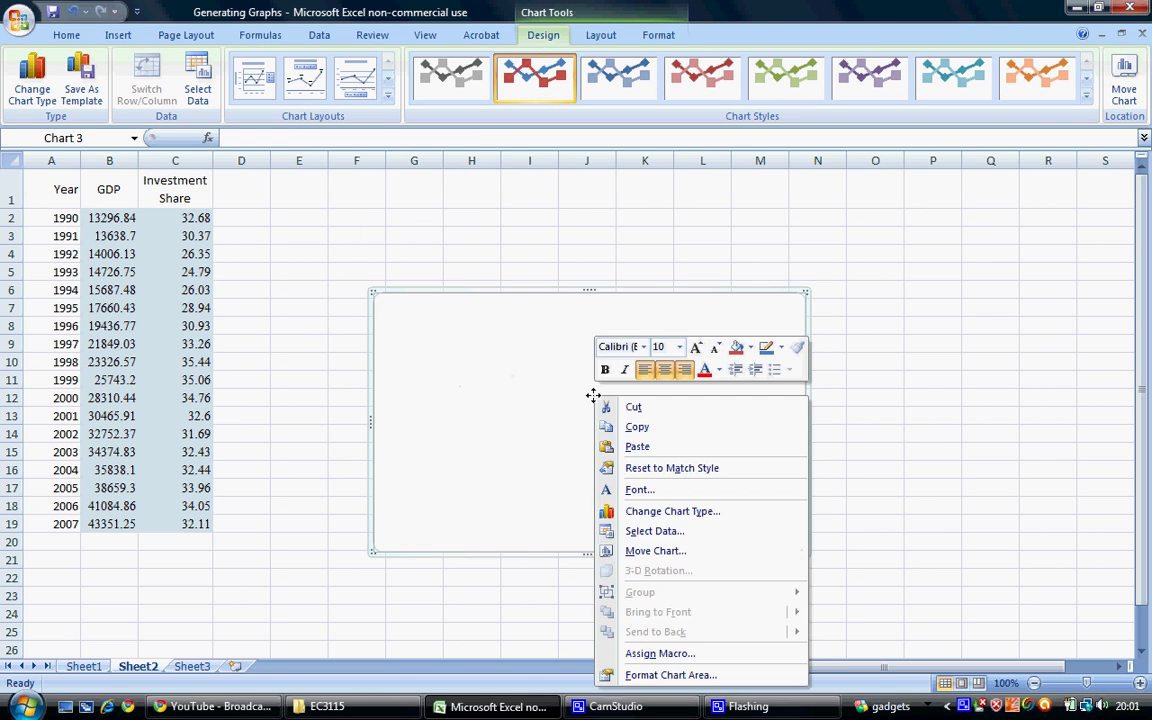
click(648, 531)
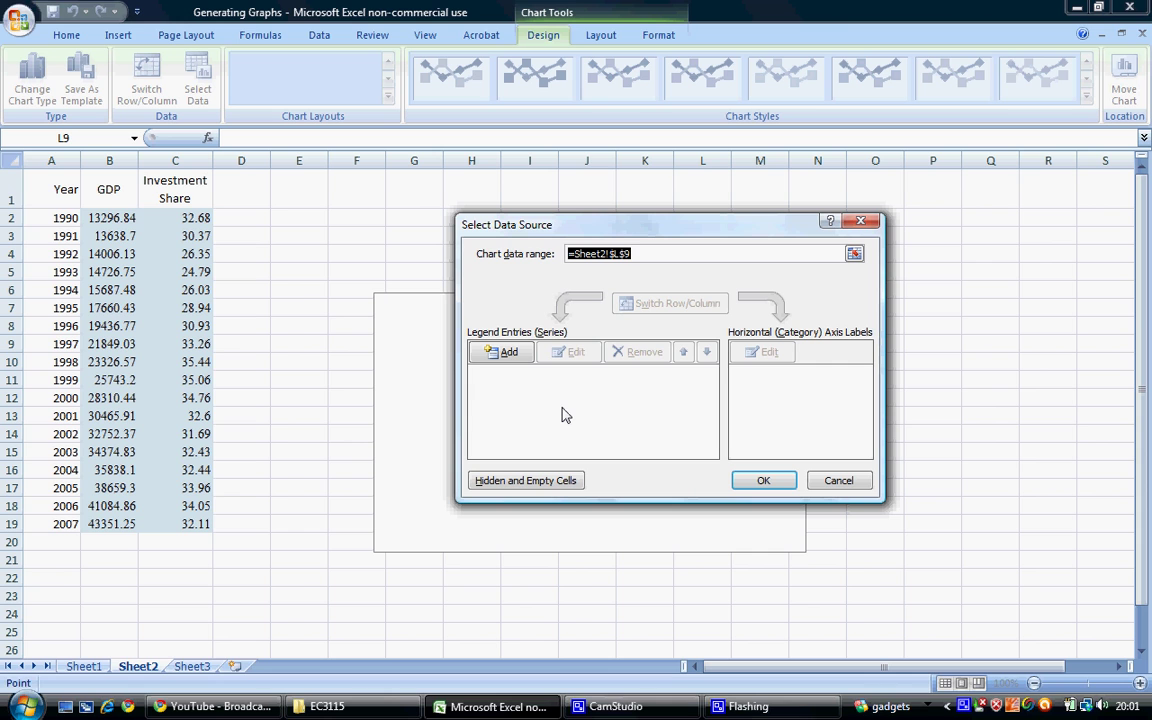
click(509, 356)
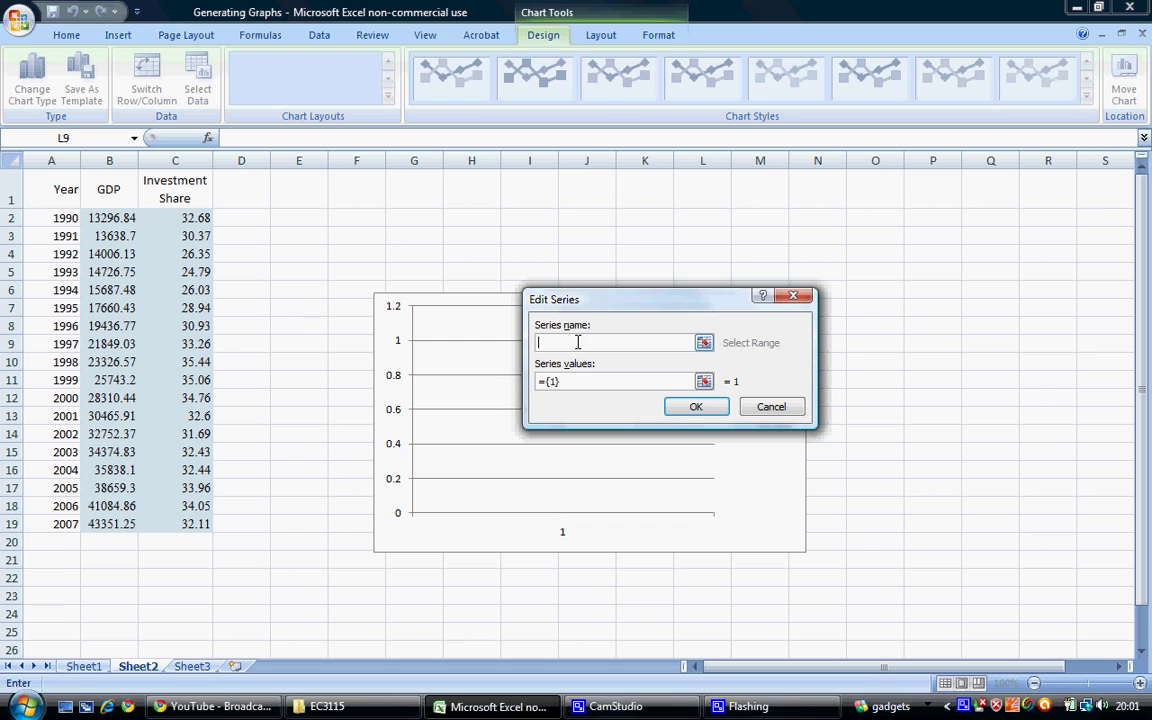
click(108, 192)
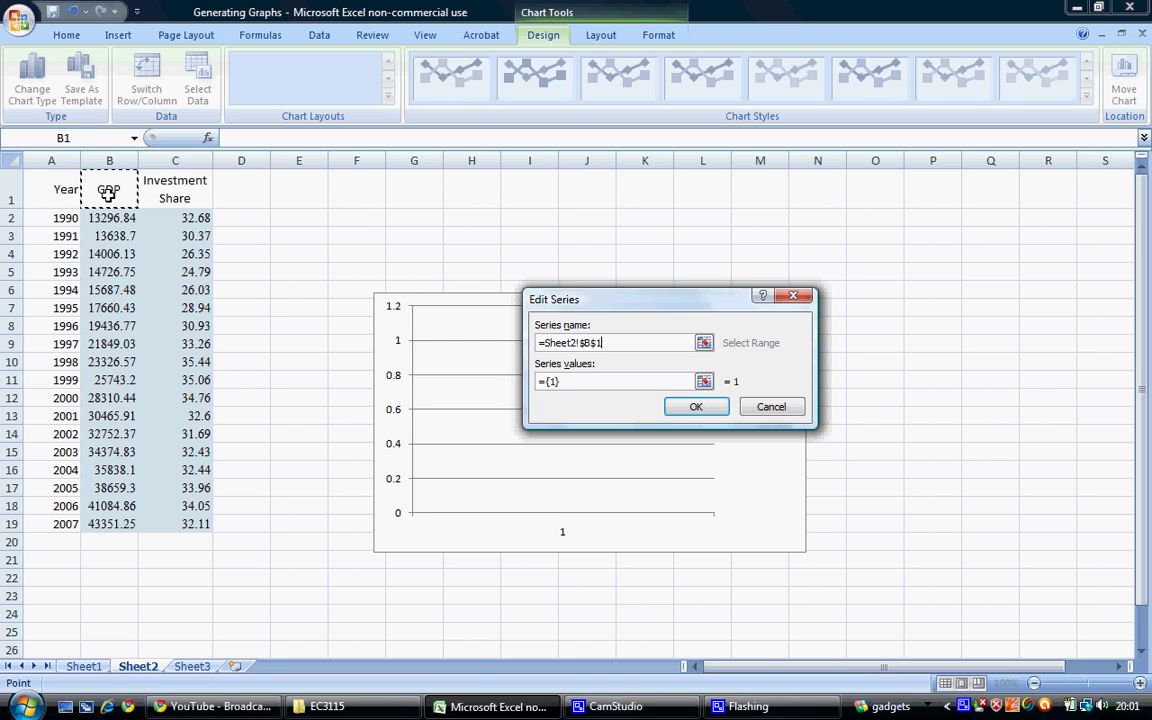
click(704, 382)
key(BackSpace)
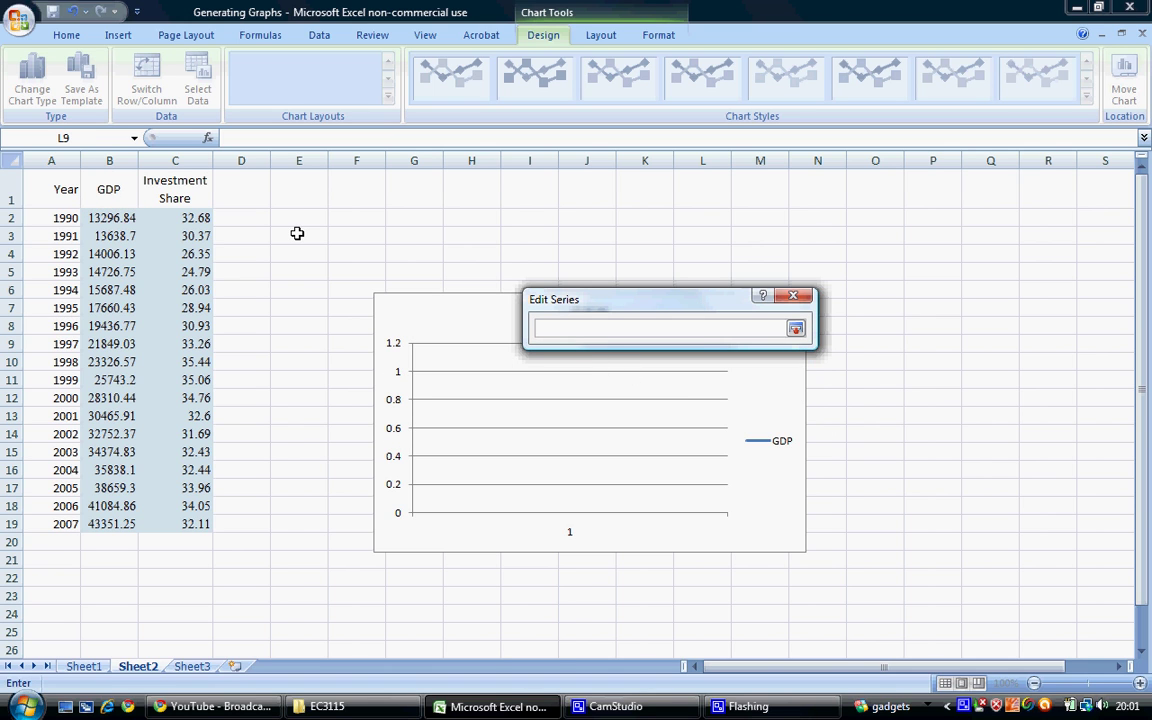
drag(110, 217, 110, 524)
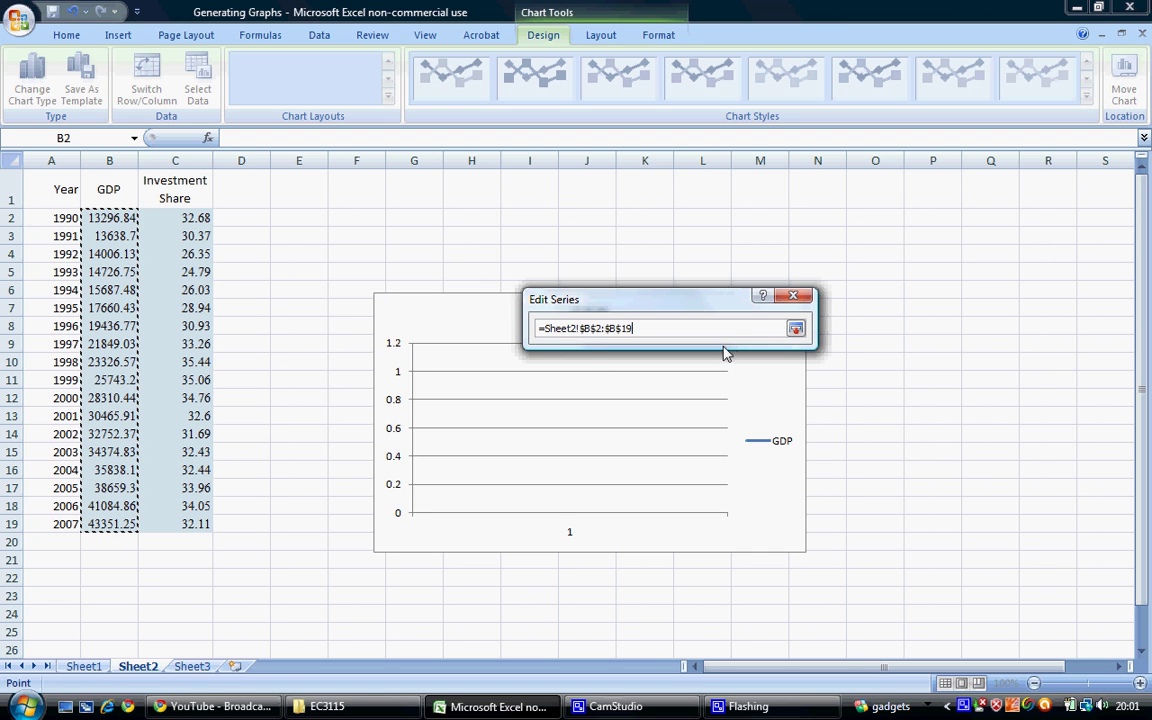
click(795, 331)
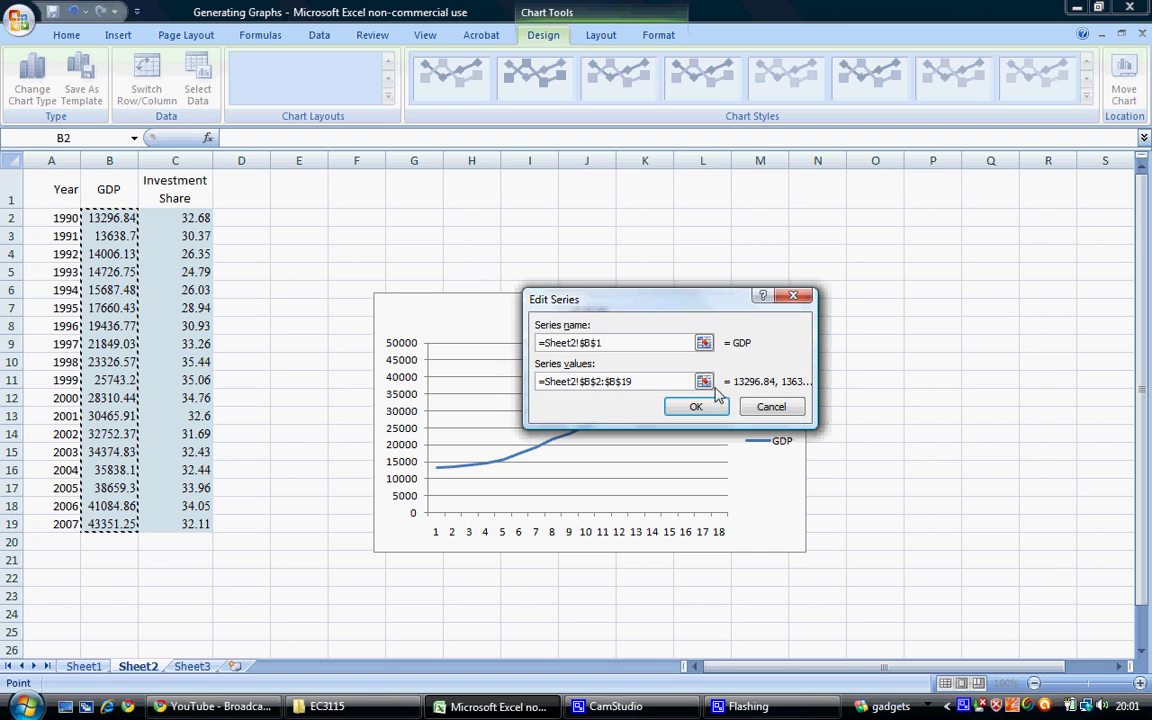
click(695, 409)
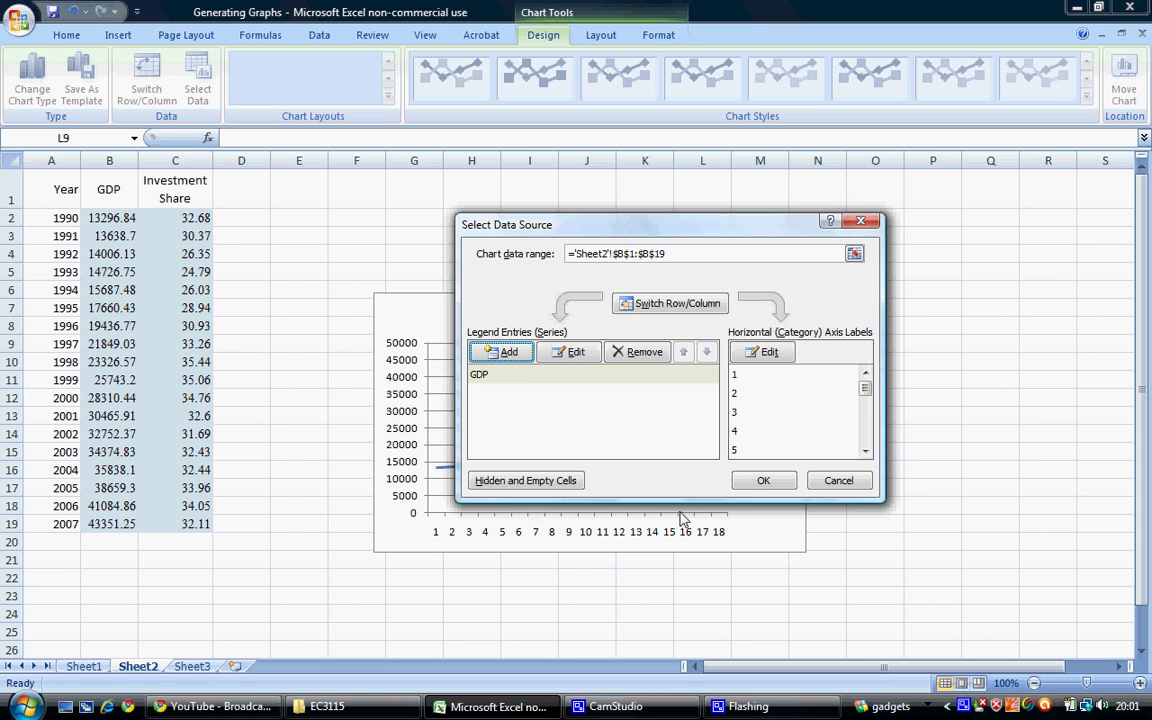
- Set the horizontal axis labels to the year cells A2:A19
click(779, 354)
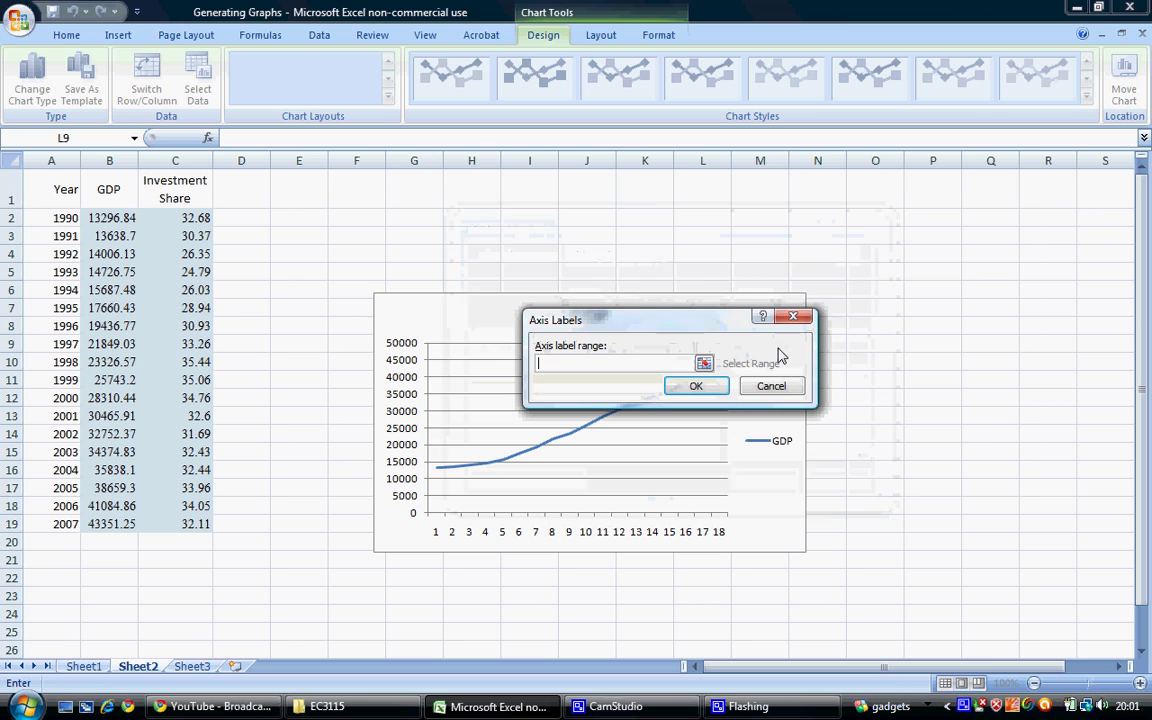
drag(72, 217, 66, 524)
click(696, 386)
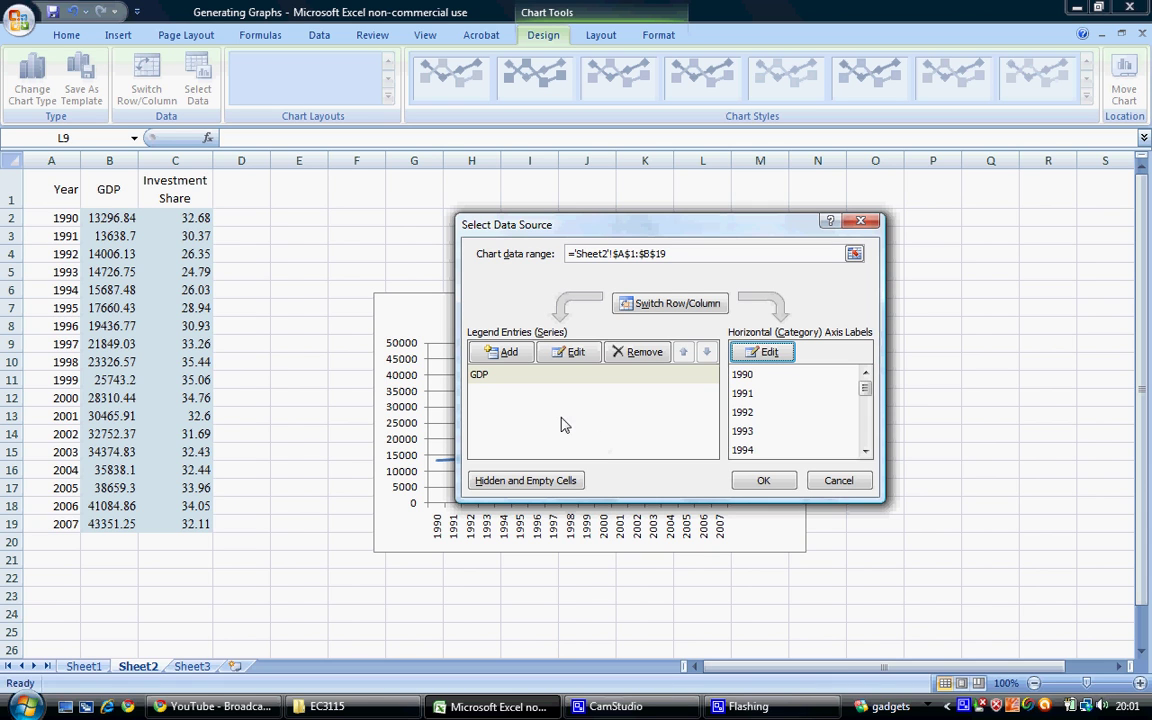
- Add an Investment Share series named from cell C1 with values C2:C19
click(507, 357)
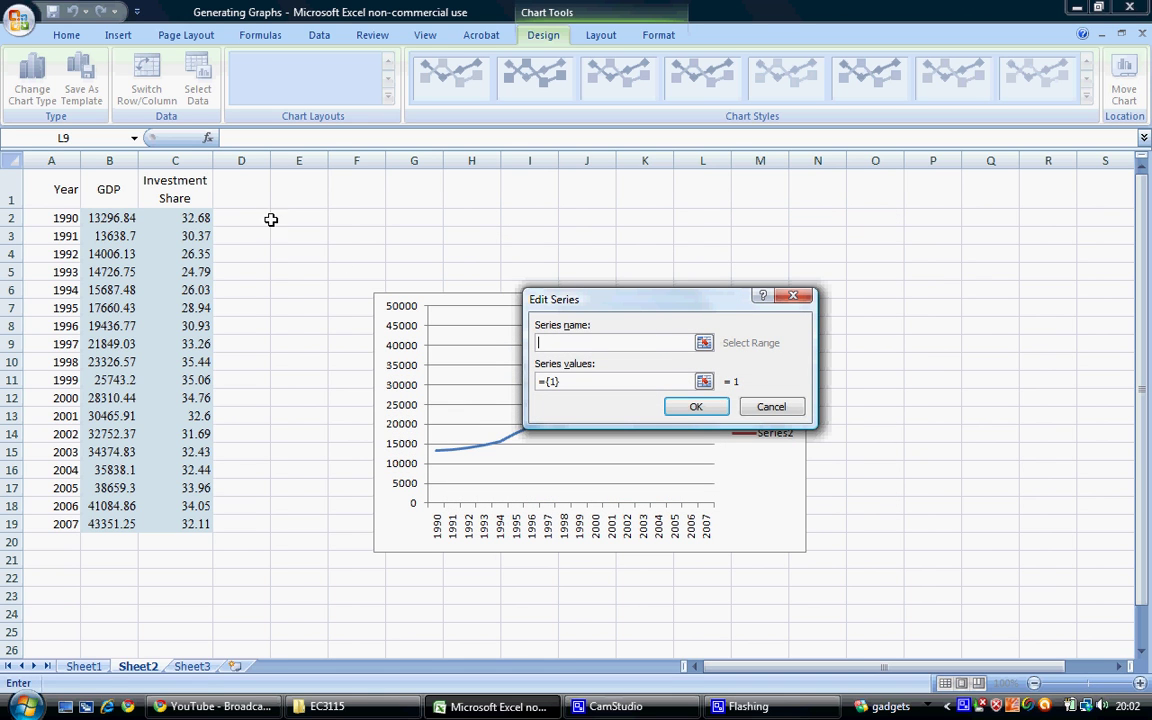
click(198, 195)
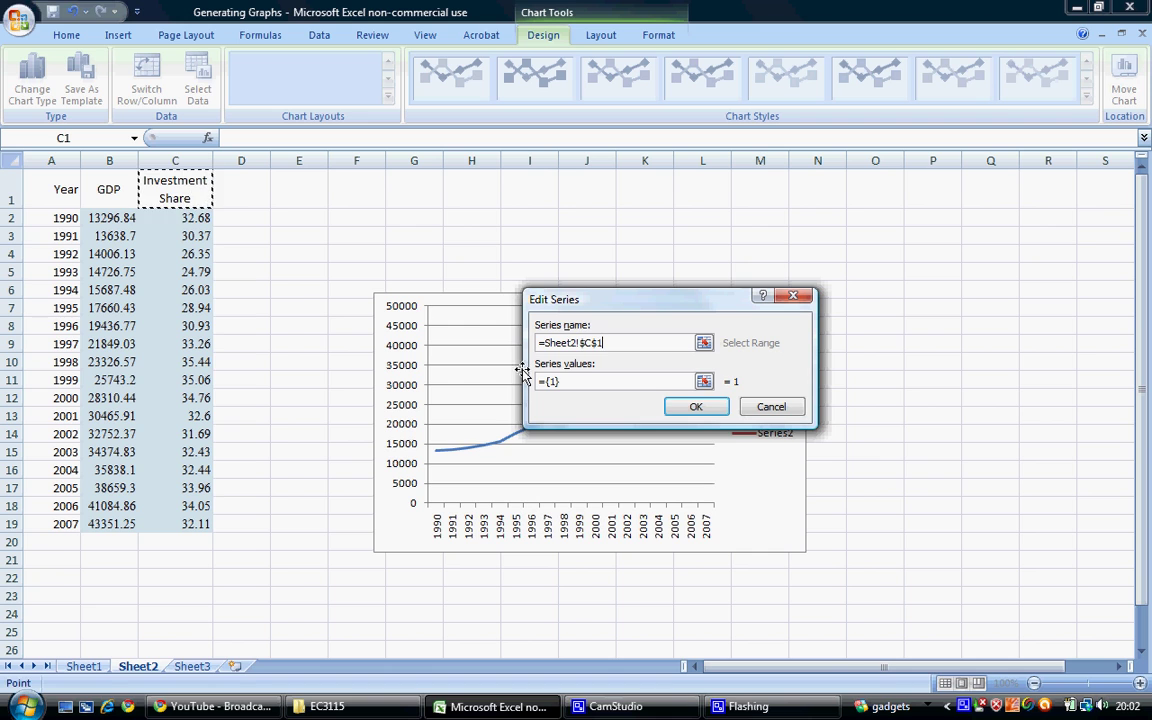
click(704, 381)
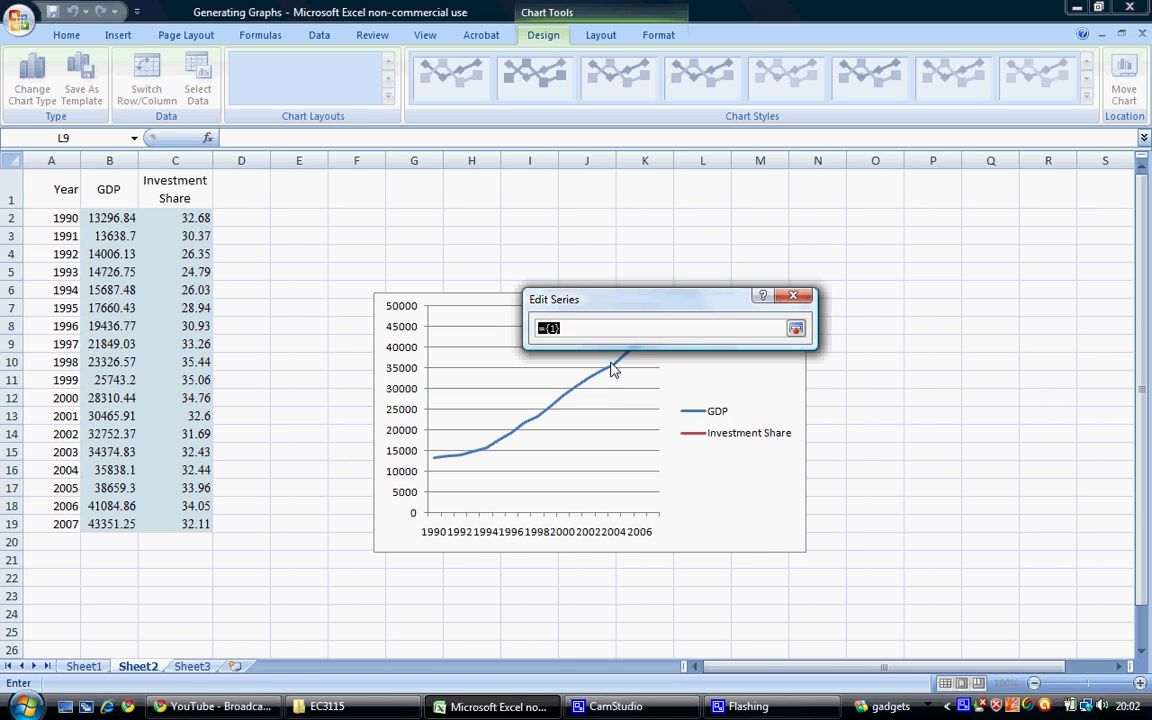
click(197, 218)
drag(197, 218, 210, 522)
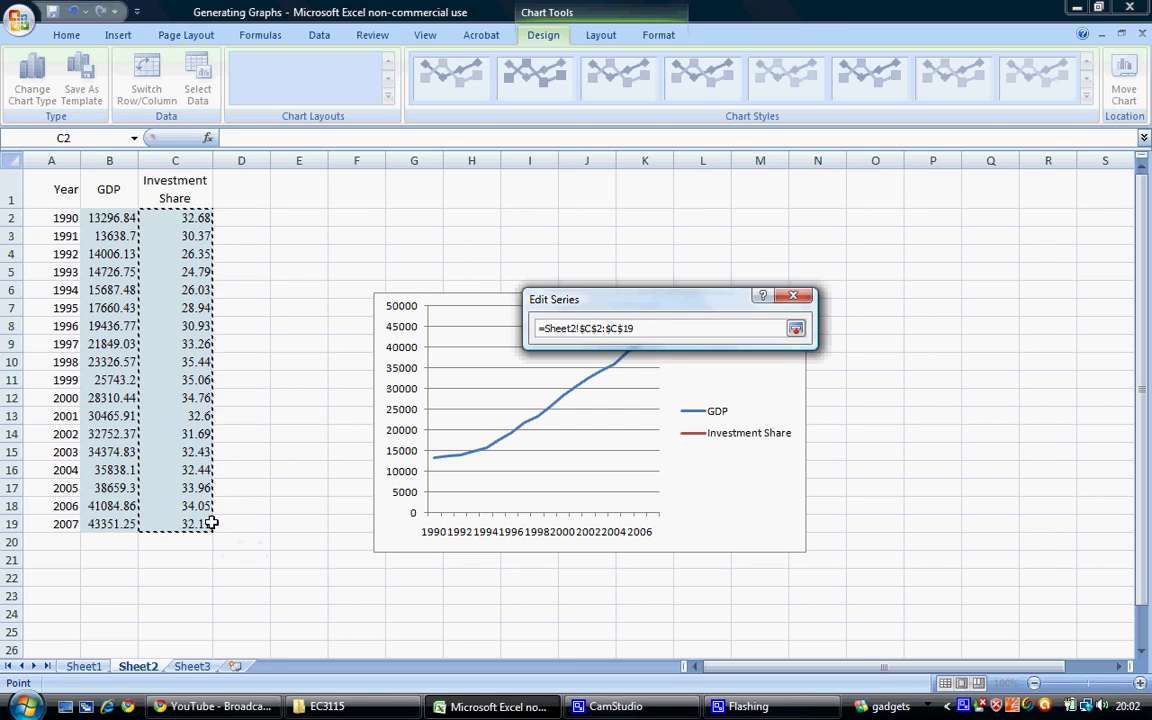
click(796, 328)
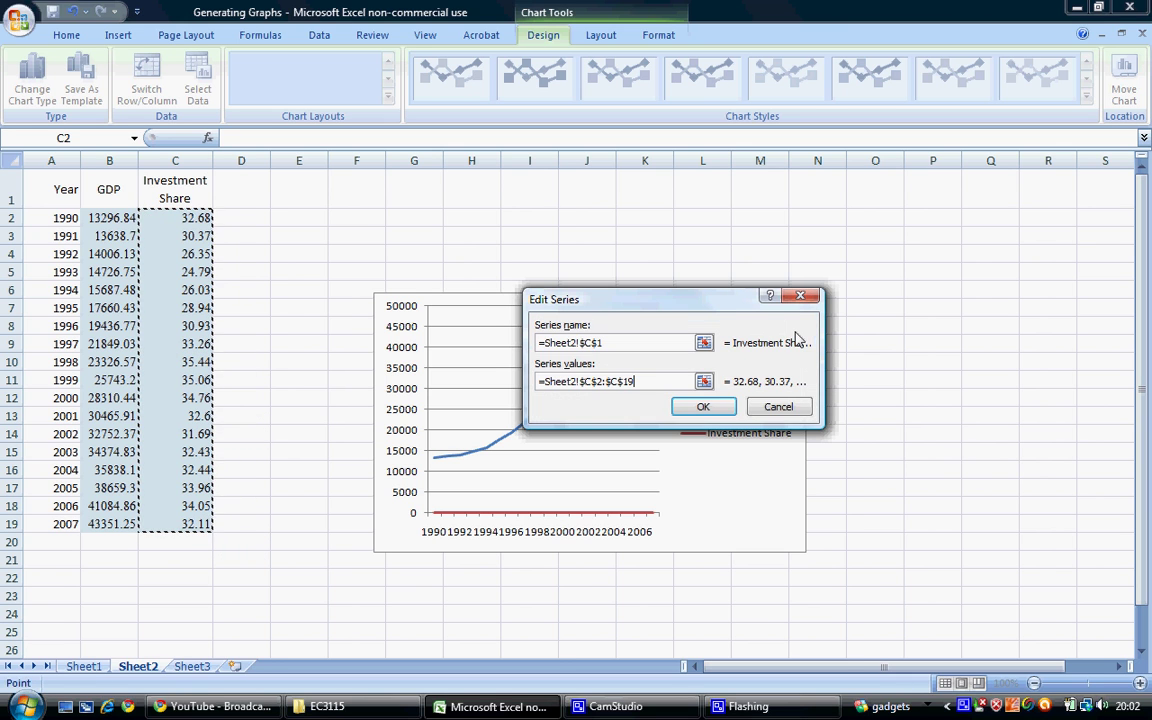
click(703, 408)
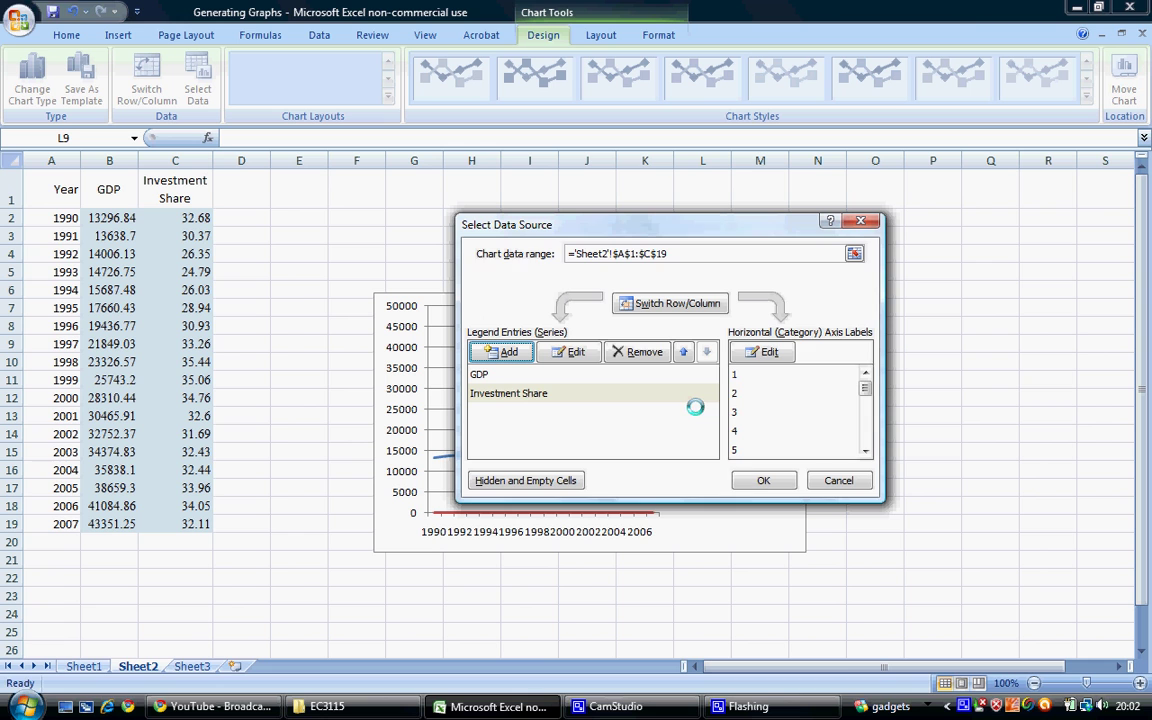
- Reassign the years A2:A19 as horizontal axis labels and apply the data selection
click(760, 352)
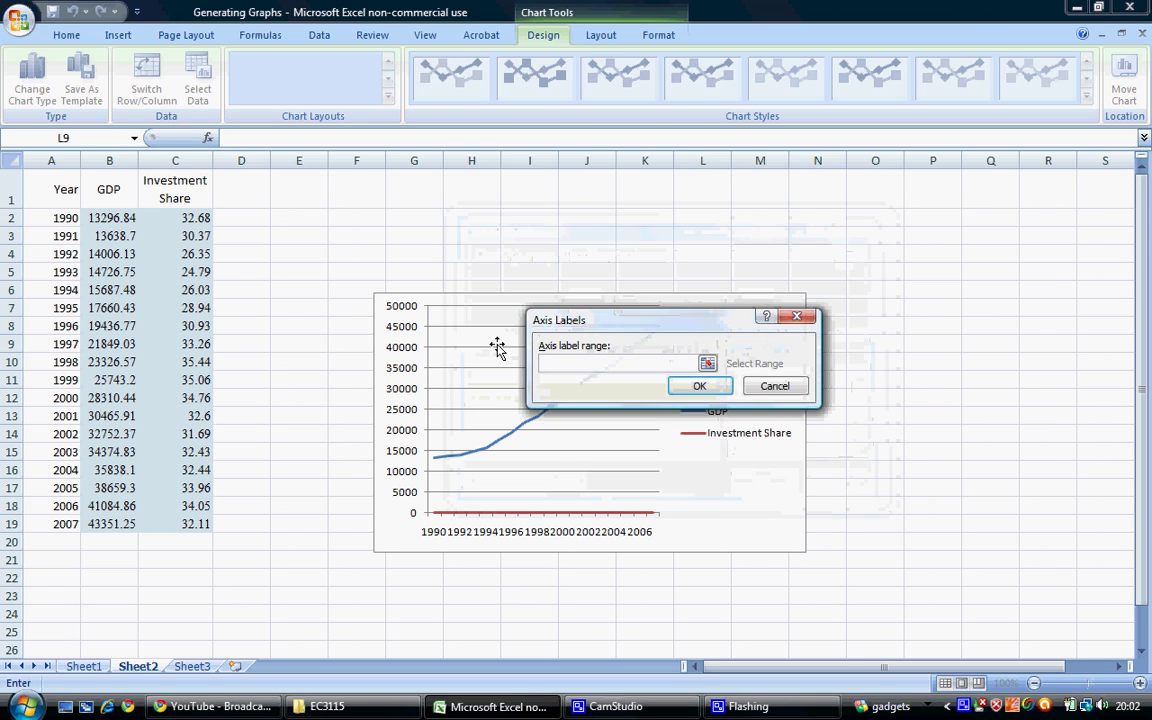
drag(72, 220, 69, 524)
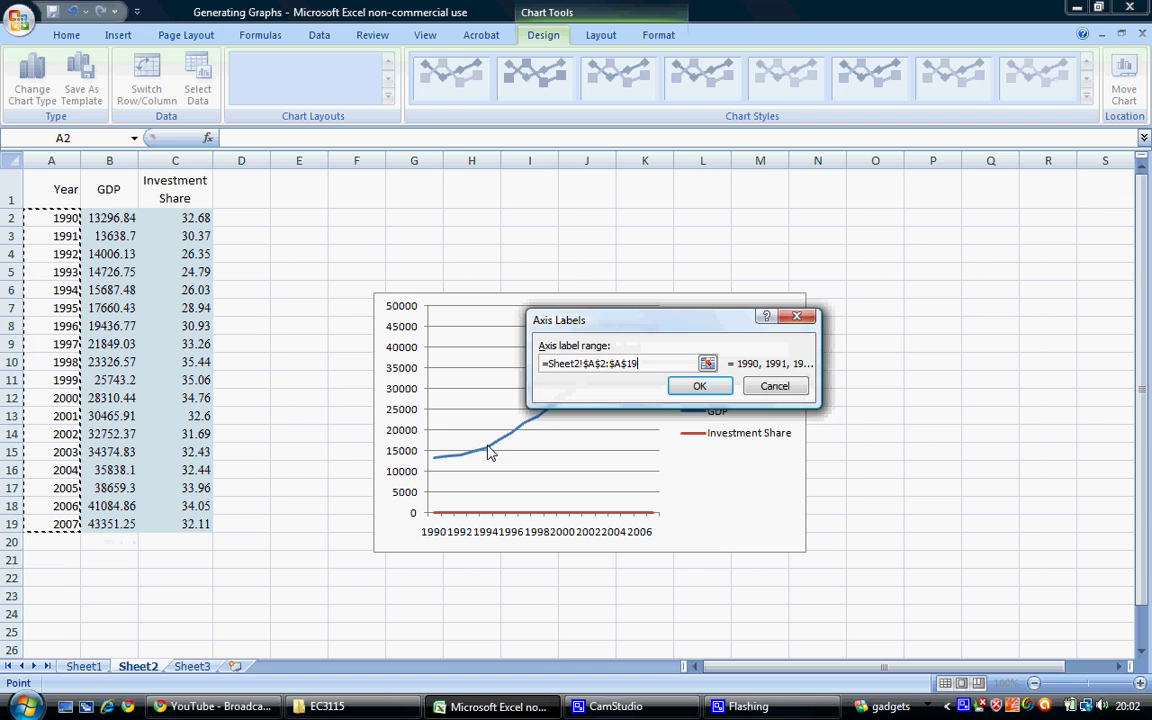
click(697, 387)
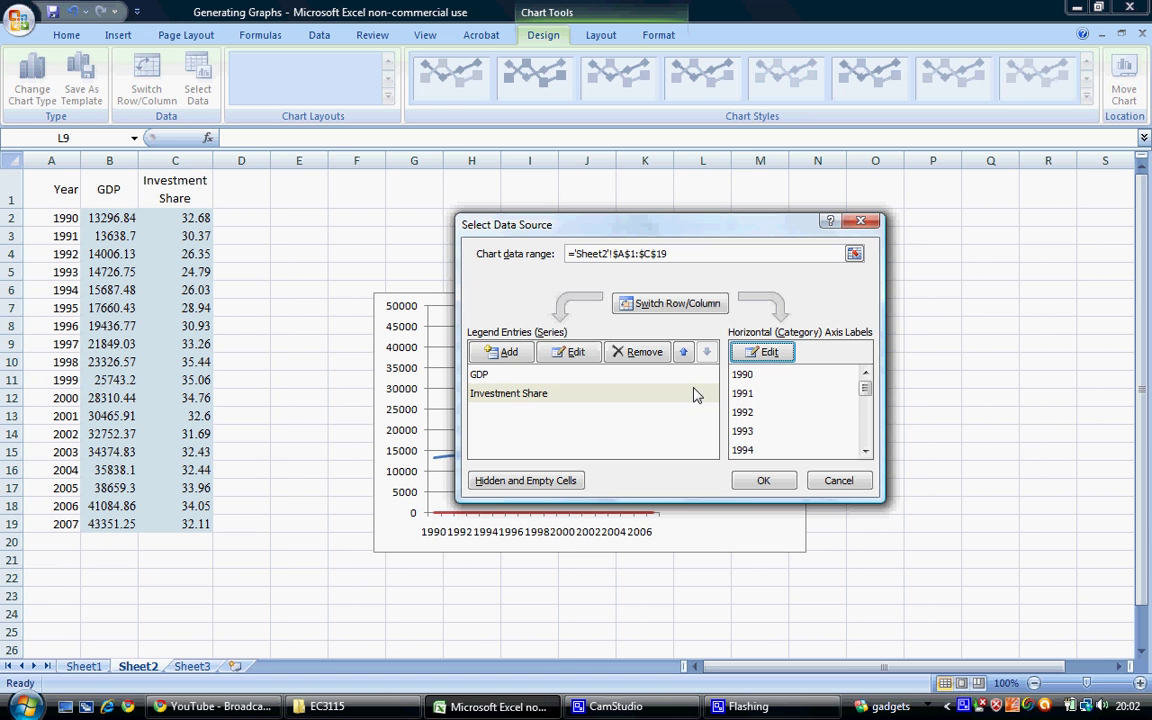
click(763, 480)
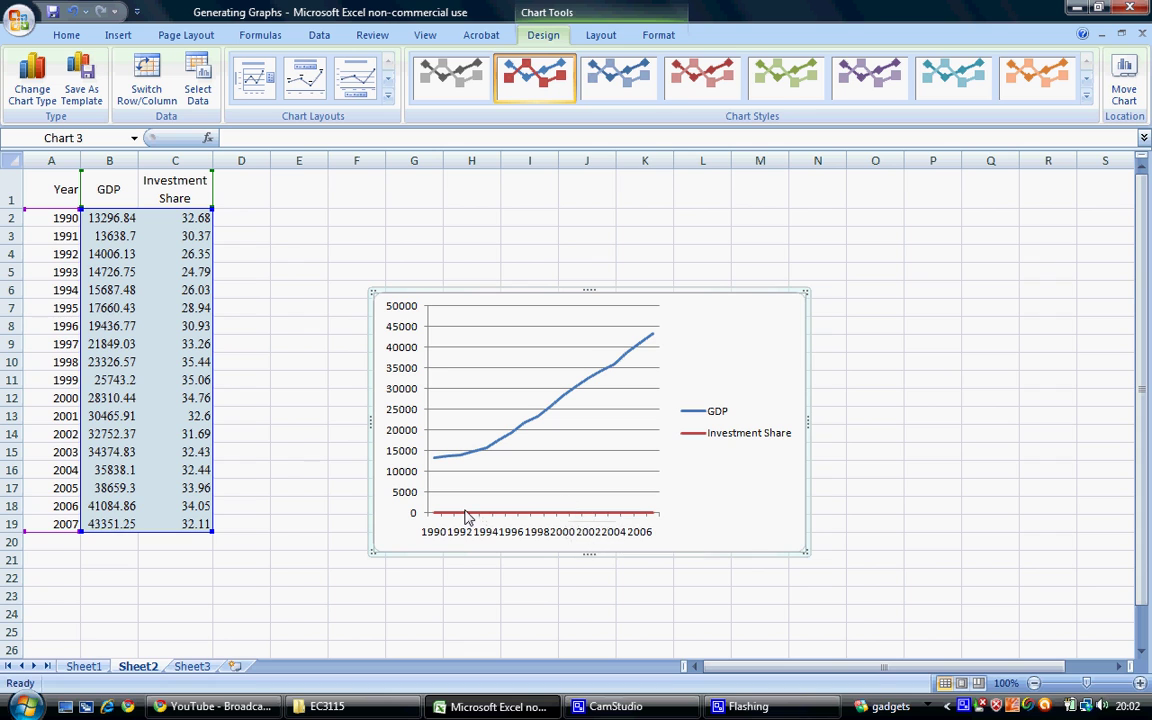
- Format the Investment Share series to plot on the Secondary Axis
mouse_move(471, 513)
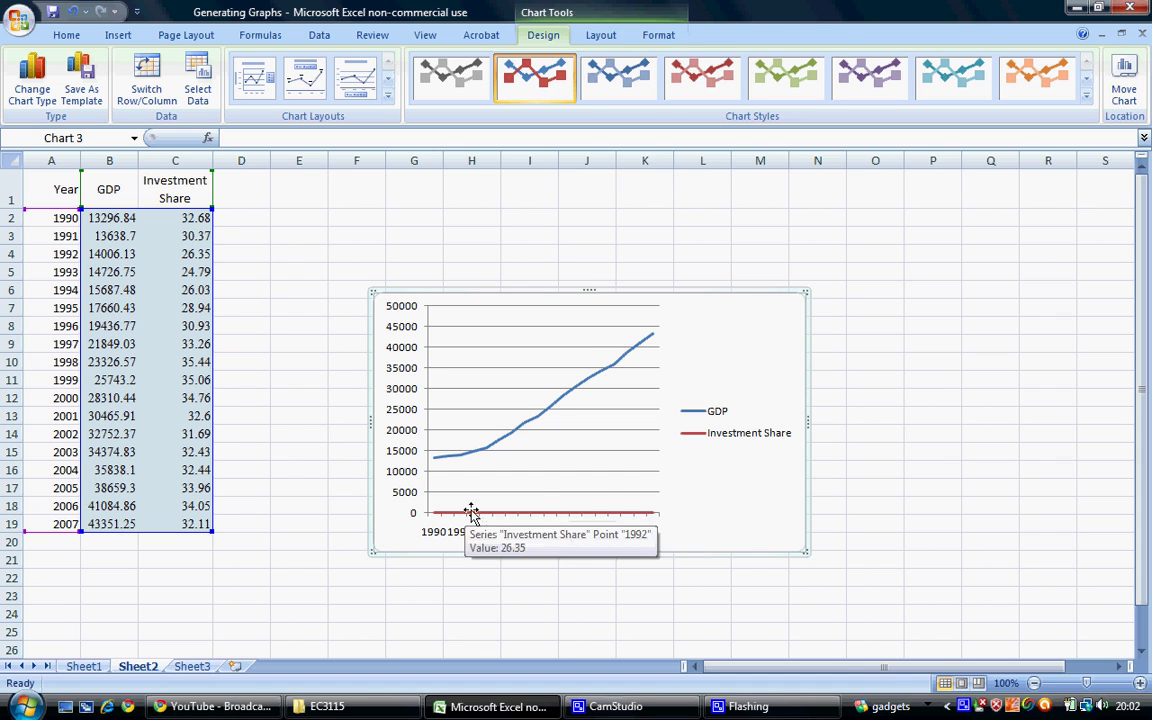
click(583, 514)
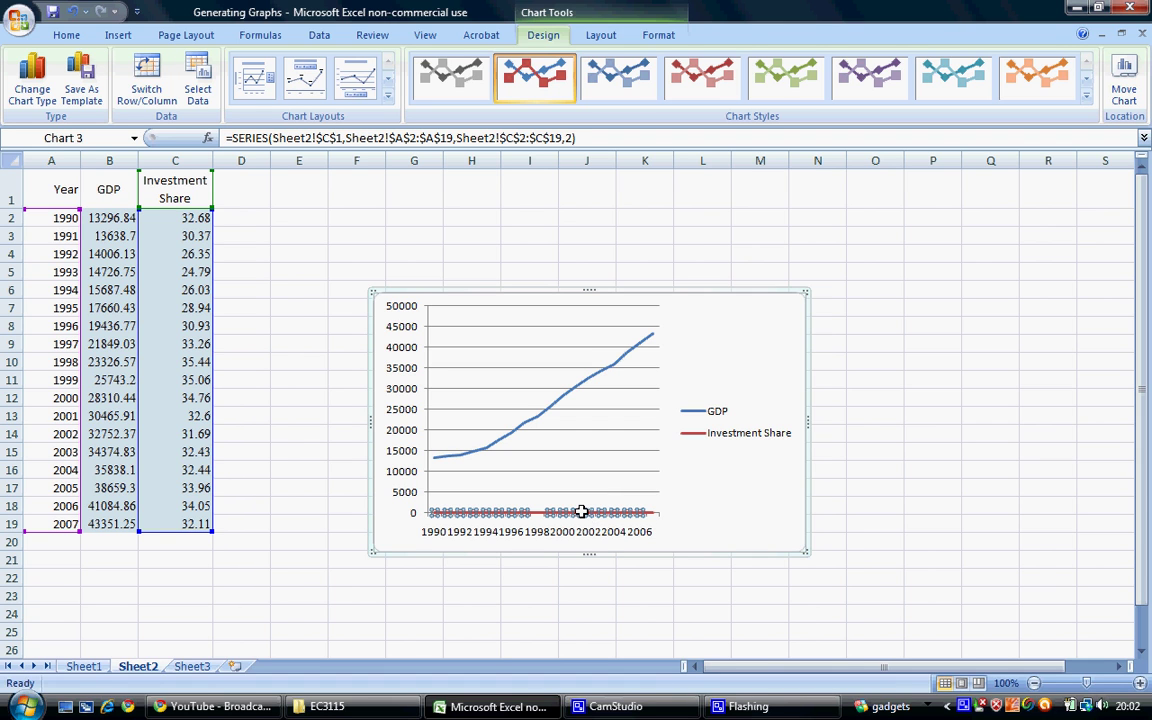
right_click(581, 511)
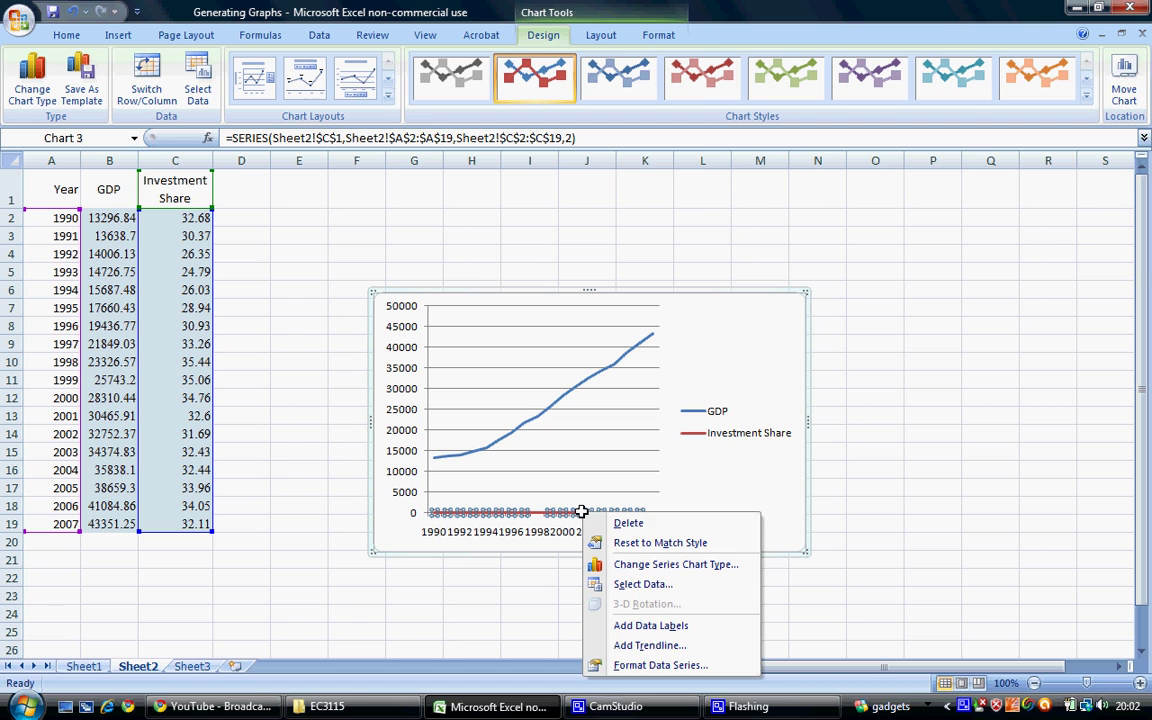
click(649, 665)
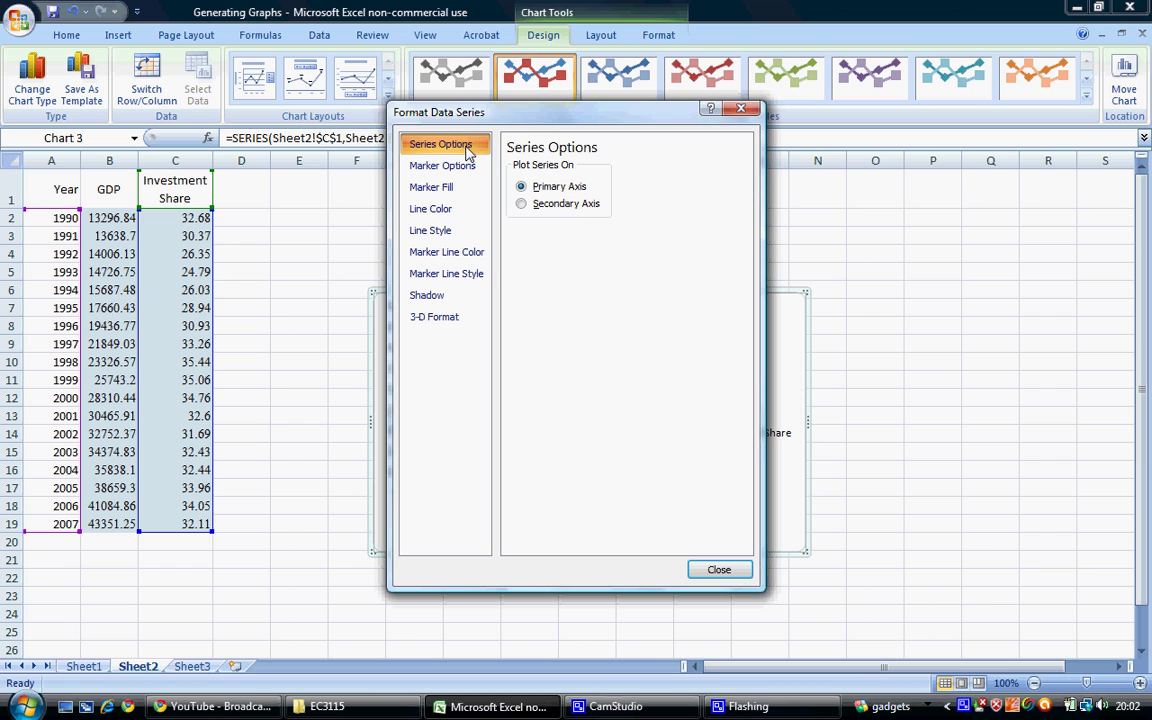
click(522, 204)
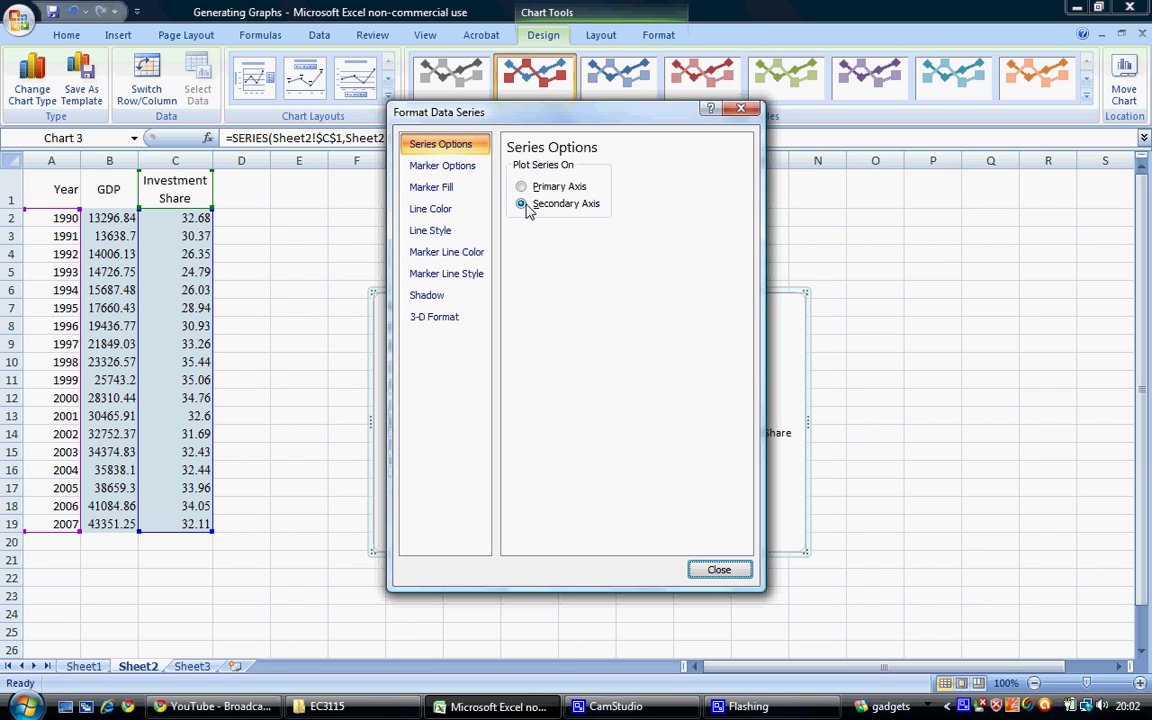
click(720, 570)
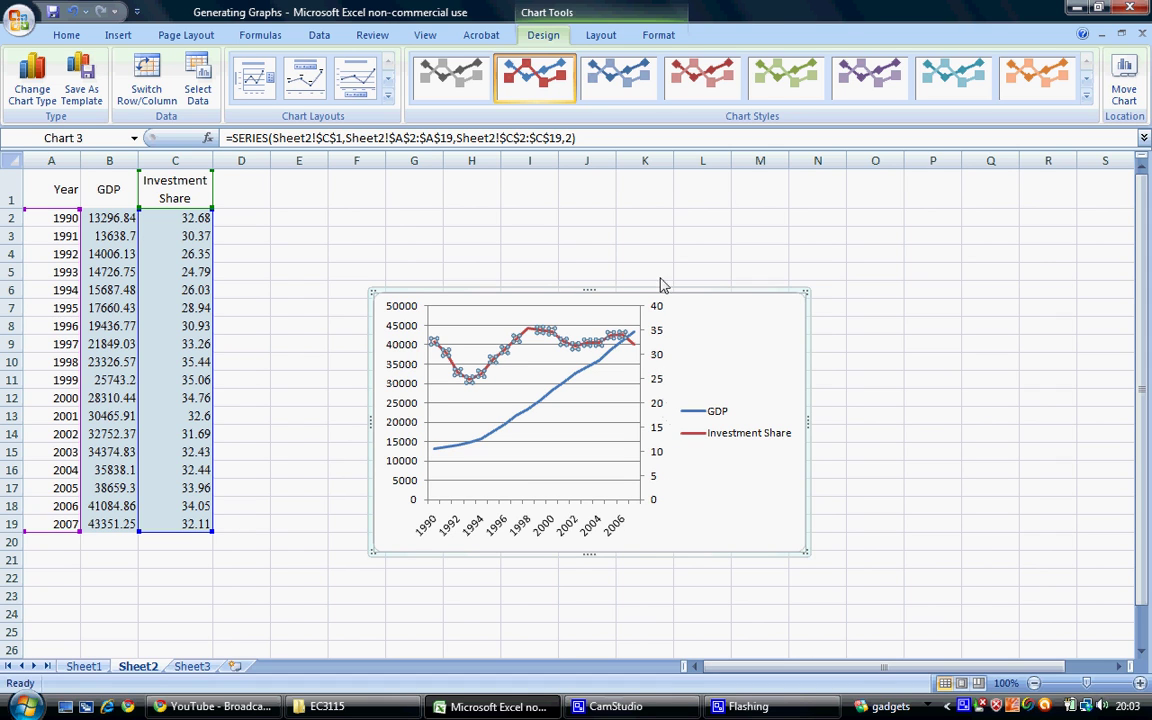
click(772, 376)
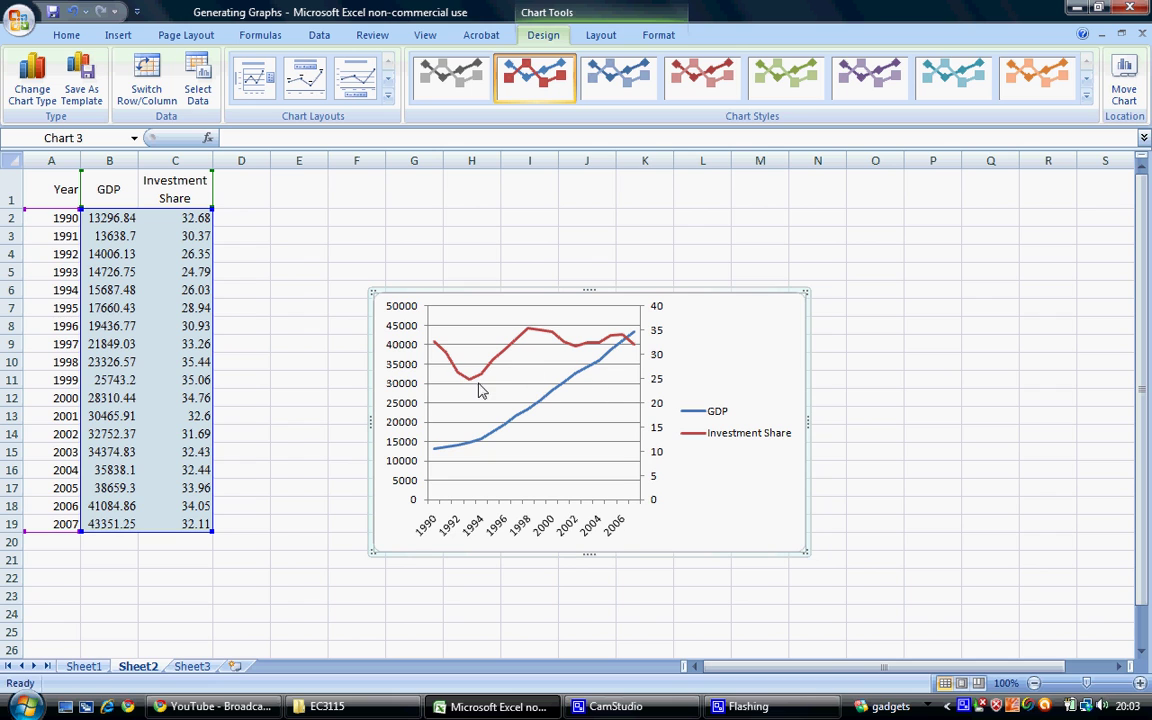
- Apply a chart layout with axis titles and title the chart 'Figure 3: Investment Share and GDP'
mouse_move(617, 343)
click(387, 96)
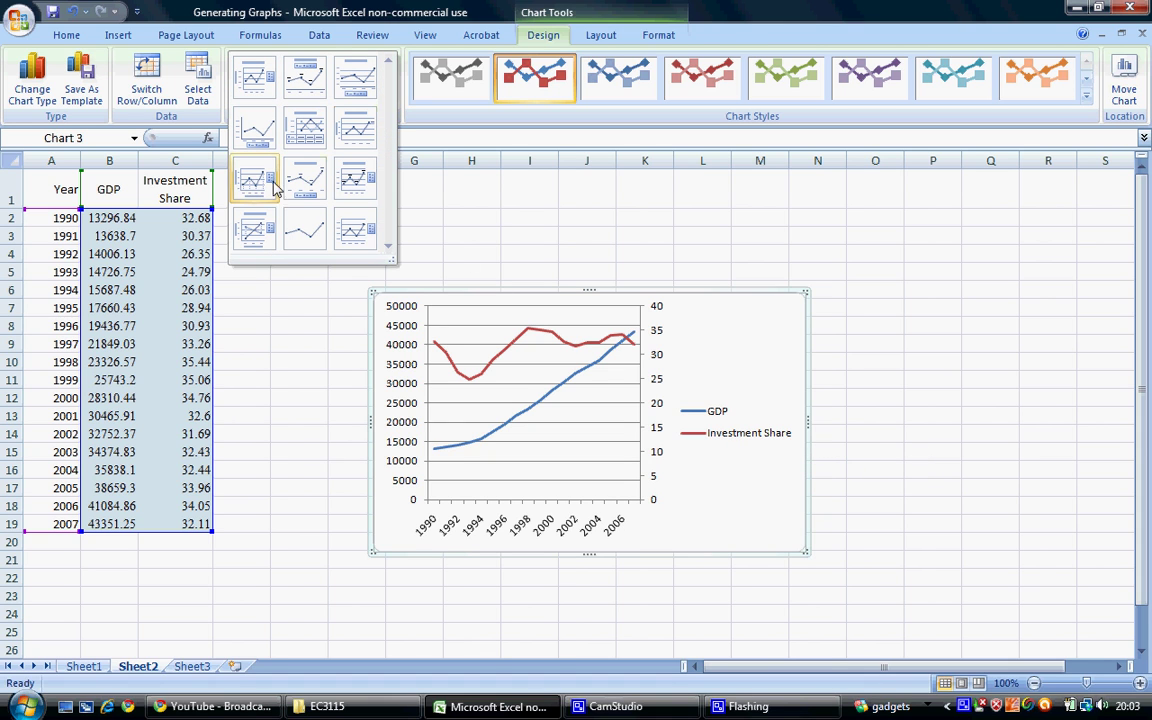
click(263, 230)
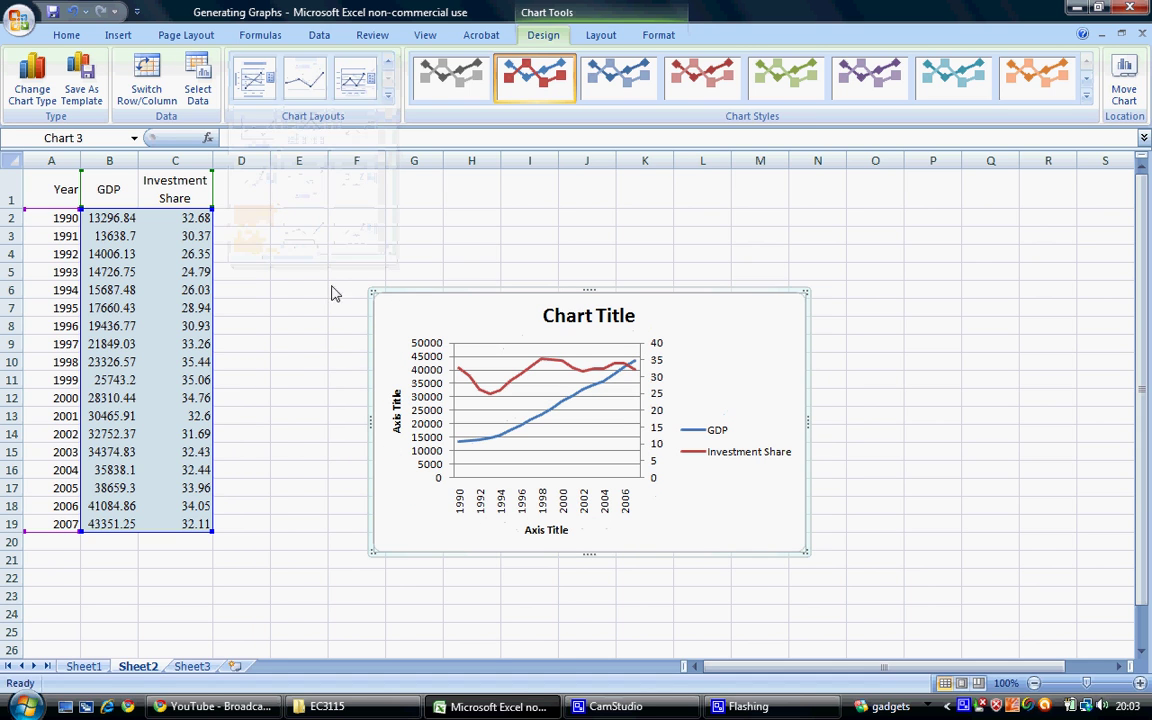
click(577, 318)
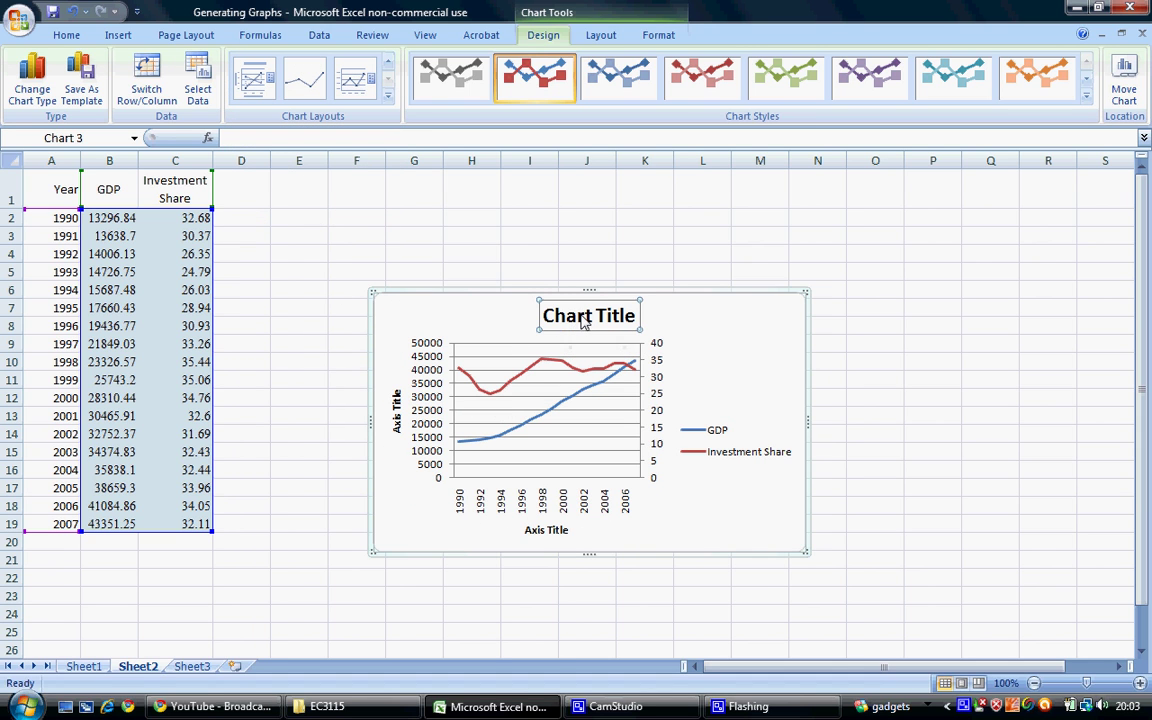
triple_click(580, 323)
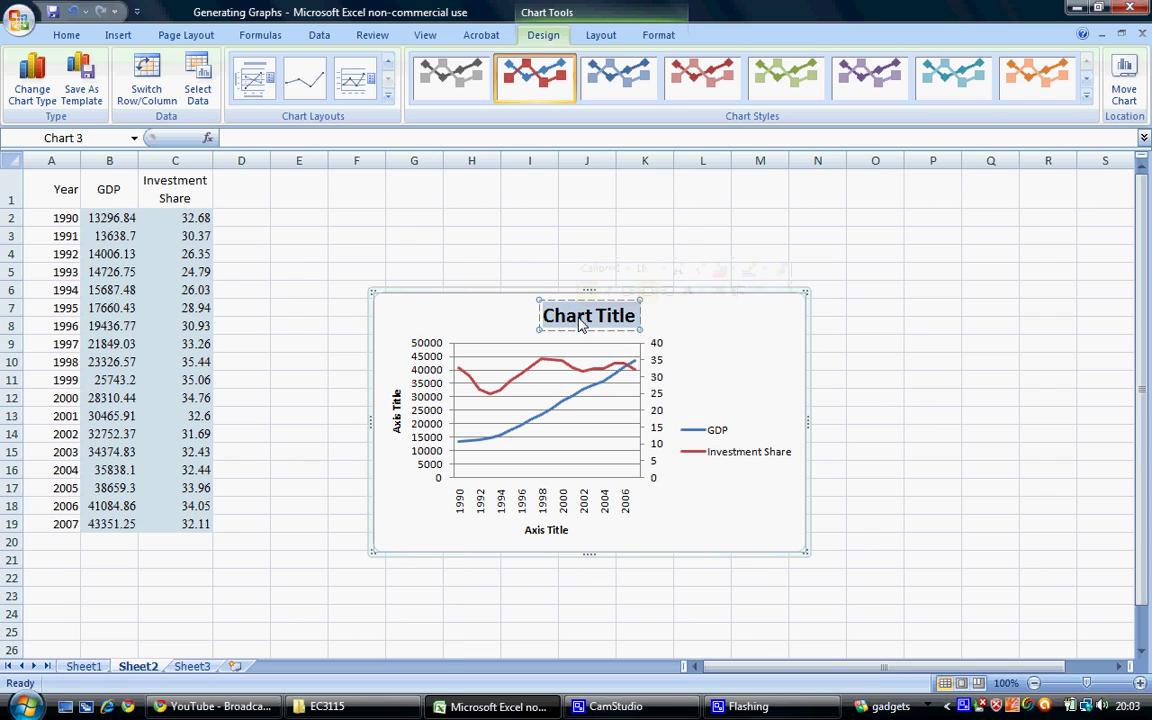
text(Figure 3)
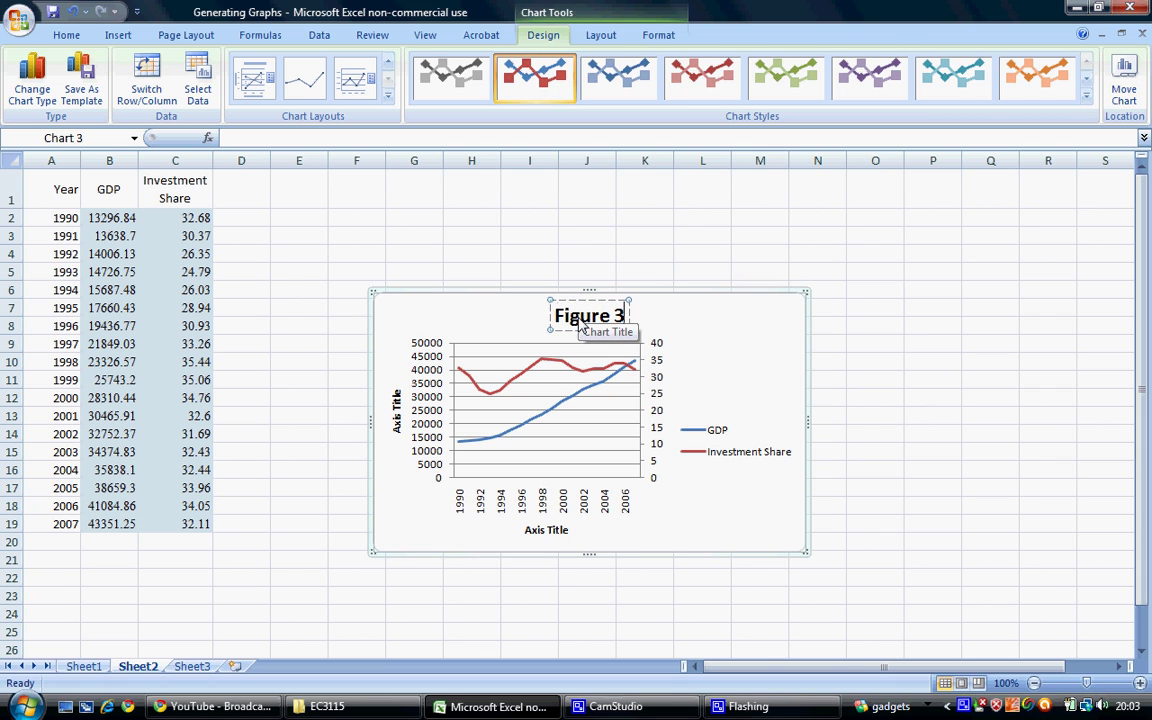
text(: Inv)
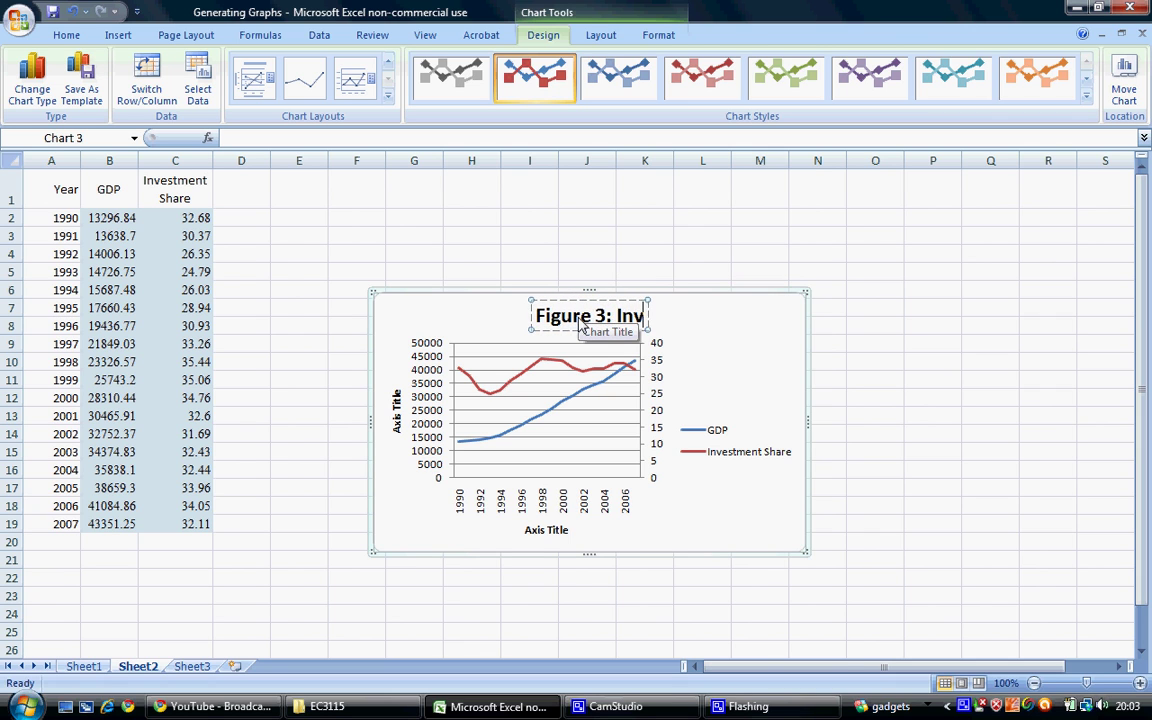
text(estment S)
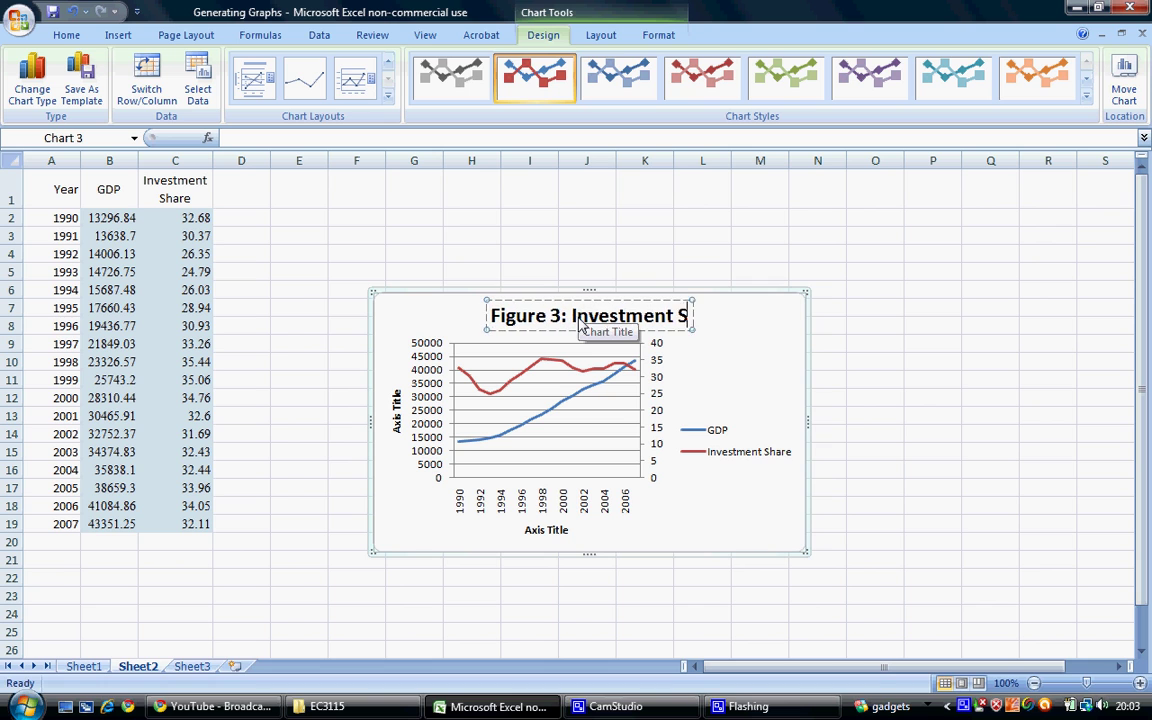
text(hare and GDP)
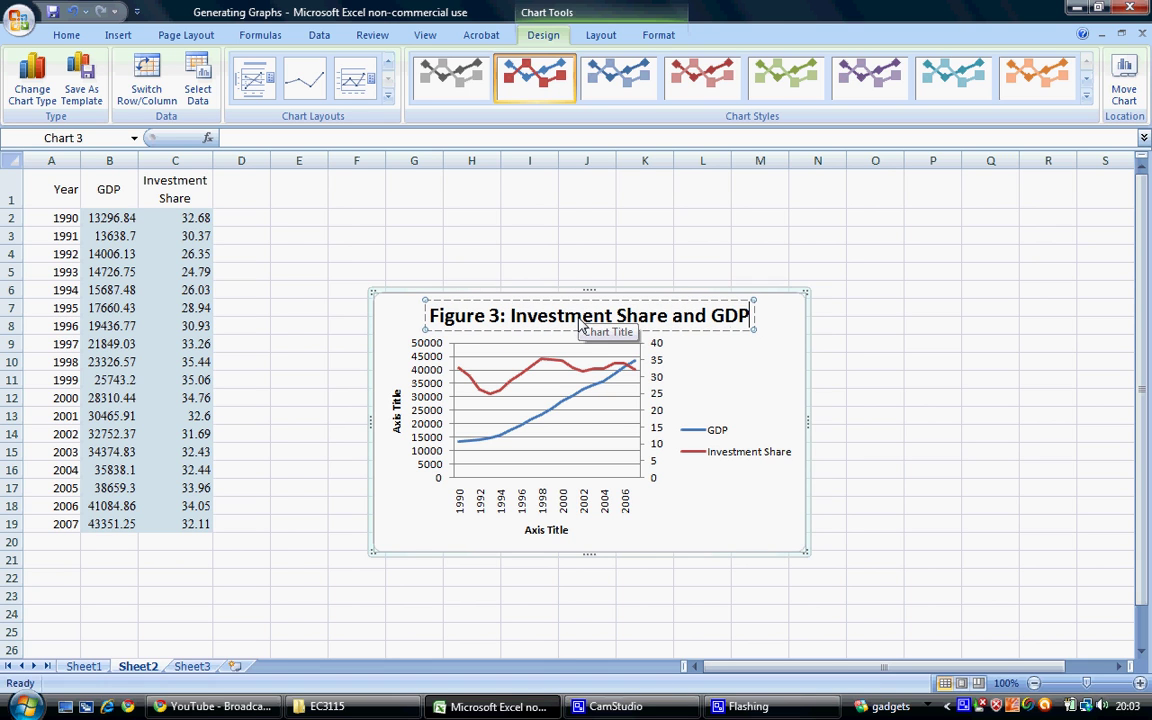
- Title the horizontal axis 'Year' and the vertical axis 'GDP €'
click(546, 534)
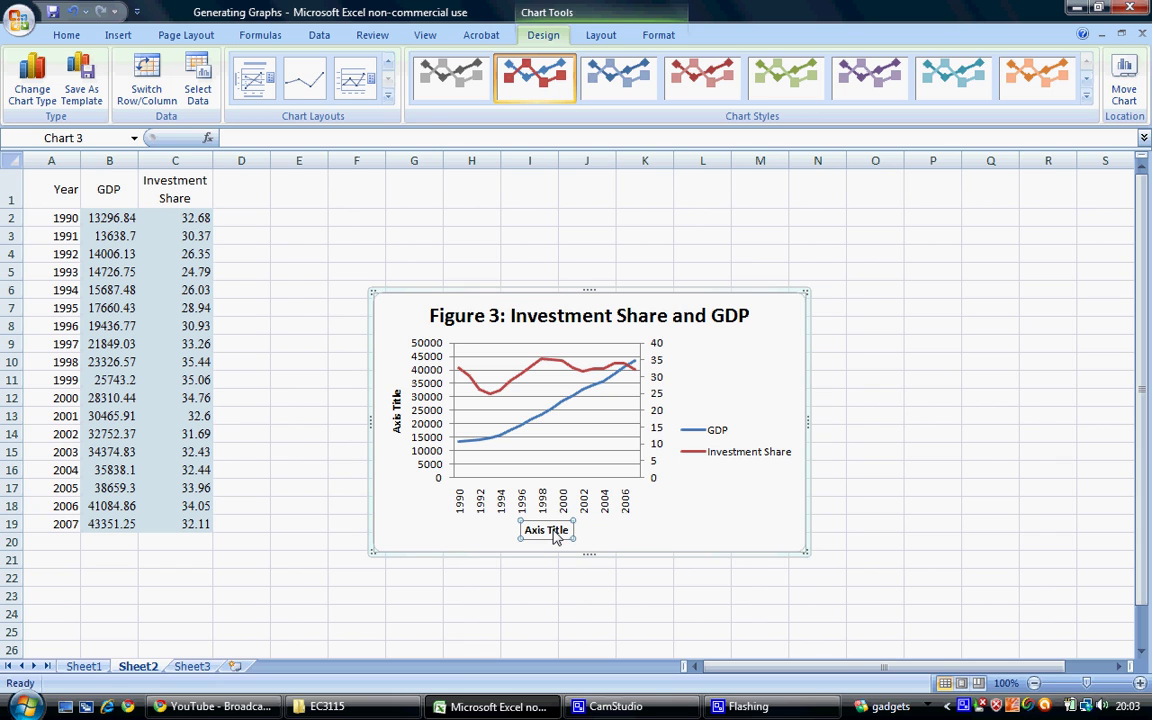
triple_click(548, 532)
text(Year)
click(398, 410)
triple_click(398, 410)
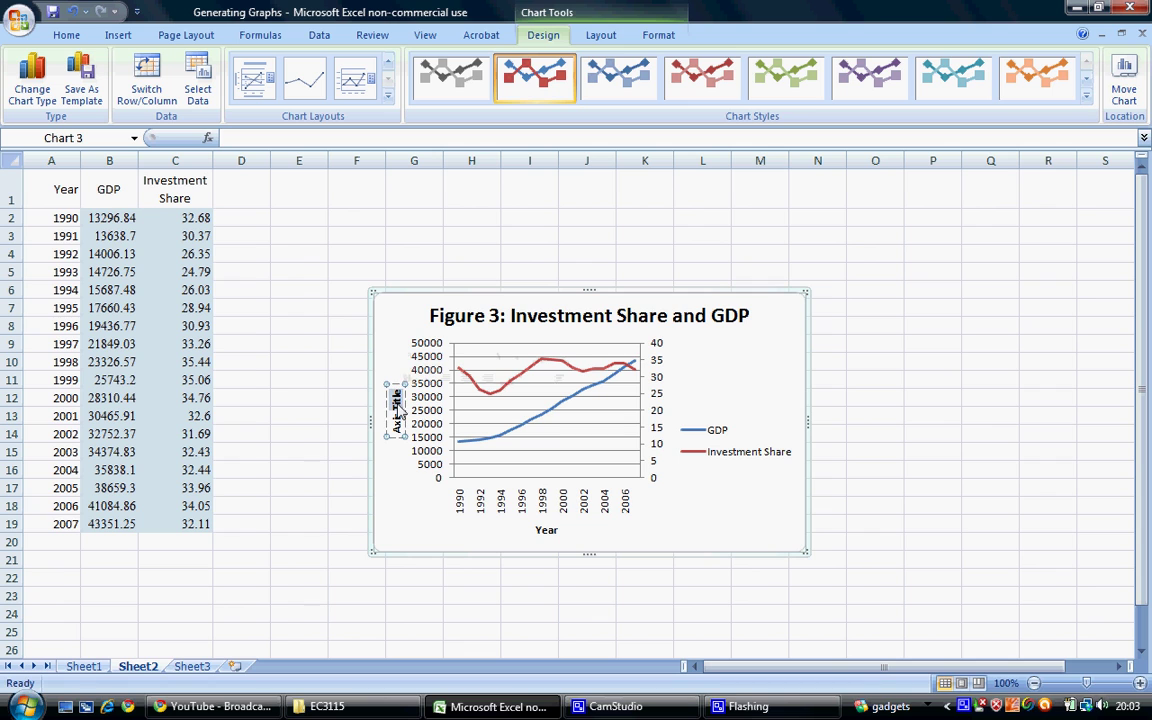
text(GDP (€)
click(715, 506)
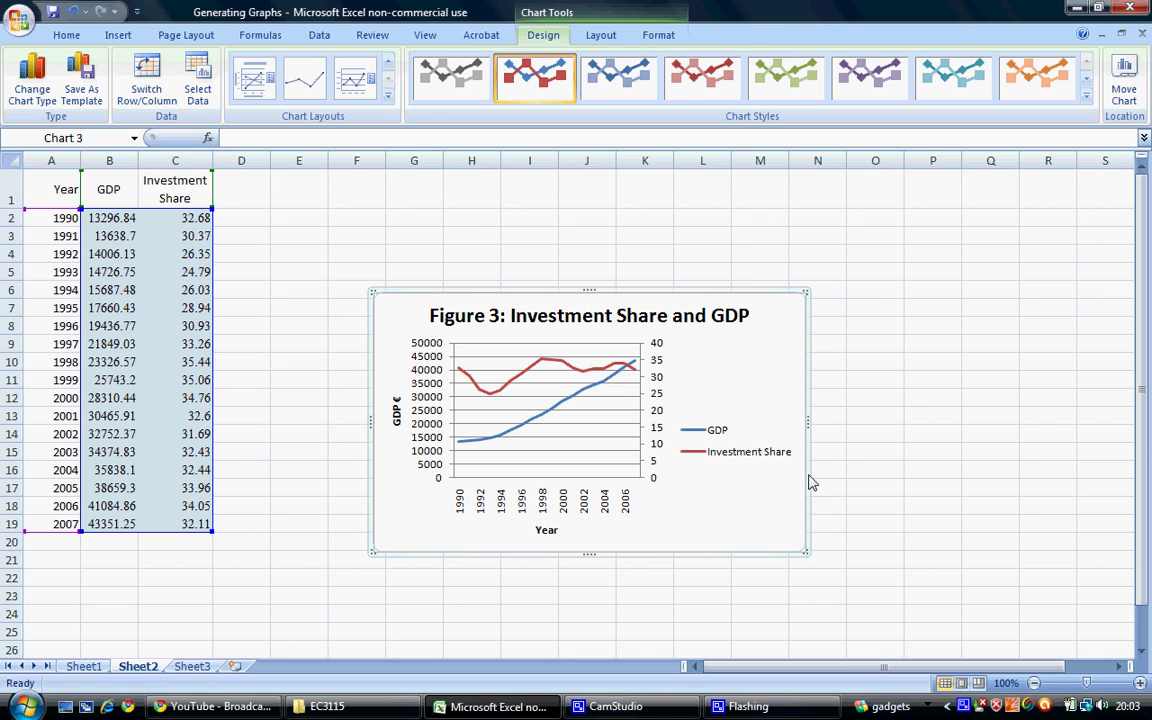
mouse_move(642, 708)
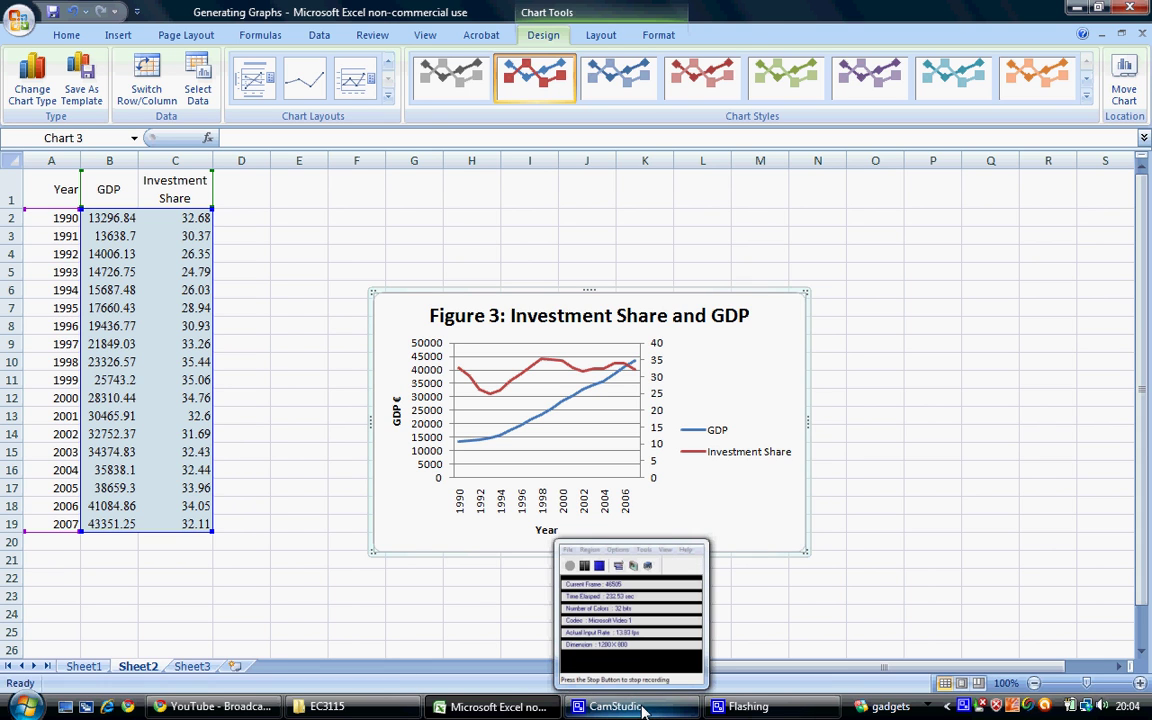
click(642, 708)
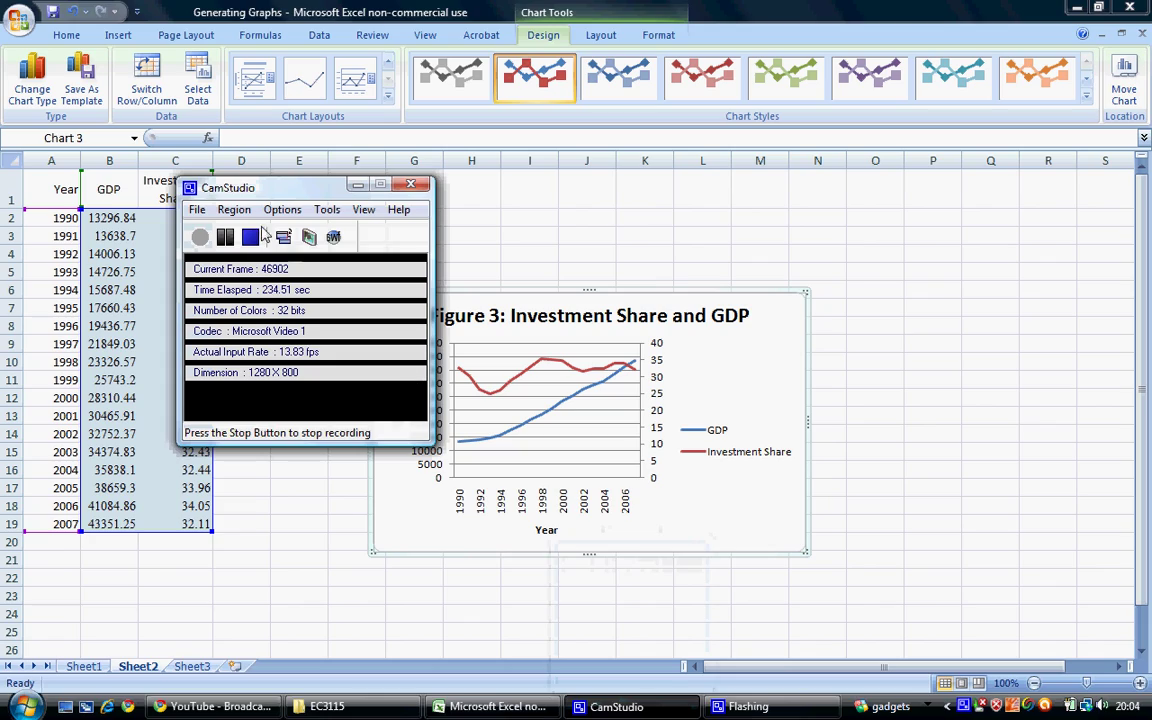